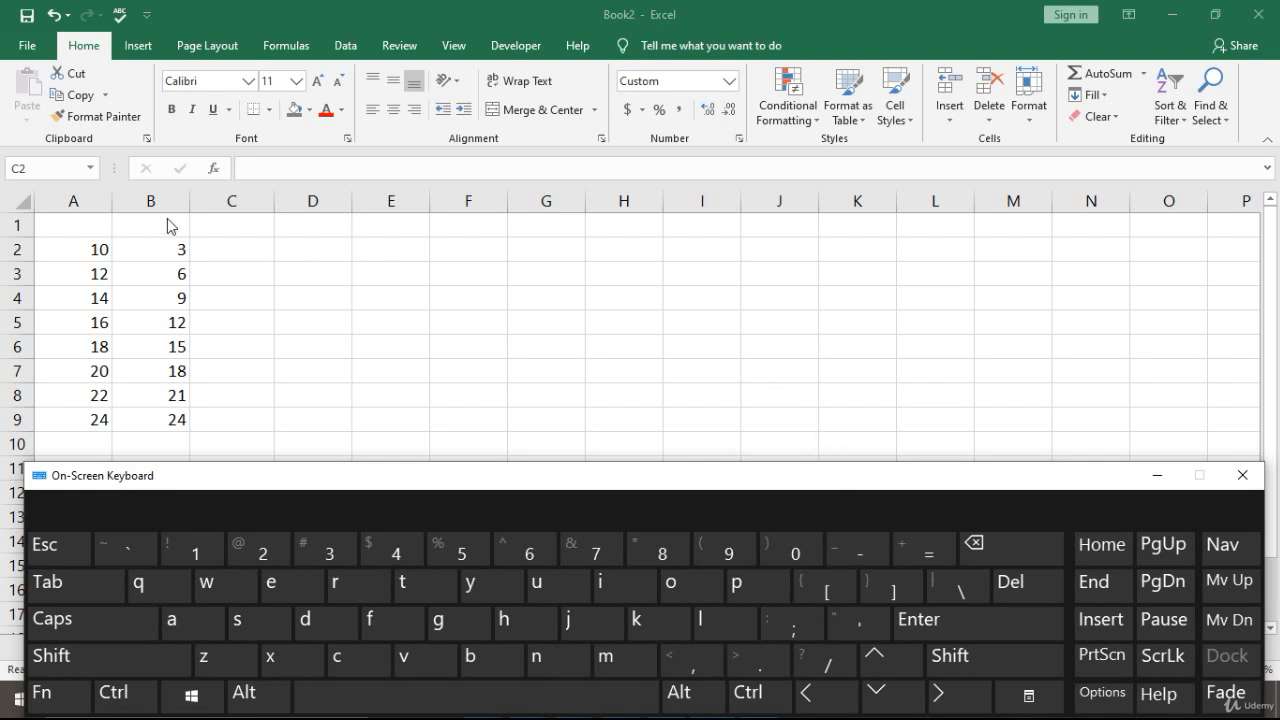
Enter a formula in cell C2 that adds the two values in its row, =A2+B2.
{"action": "left_click", "coordinate": [237, 260]}
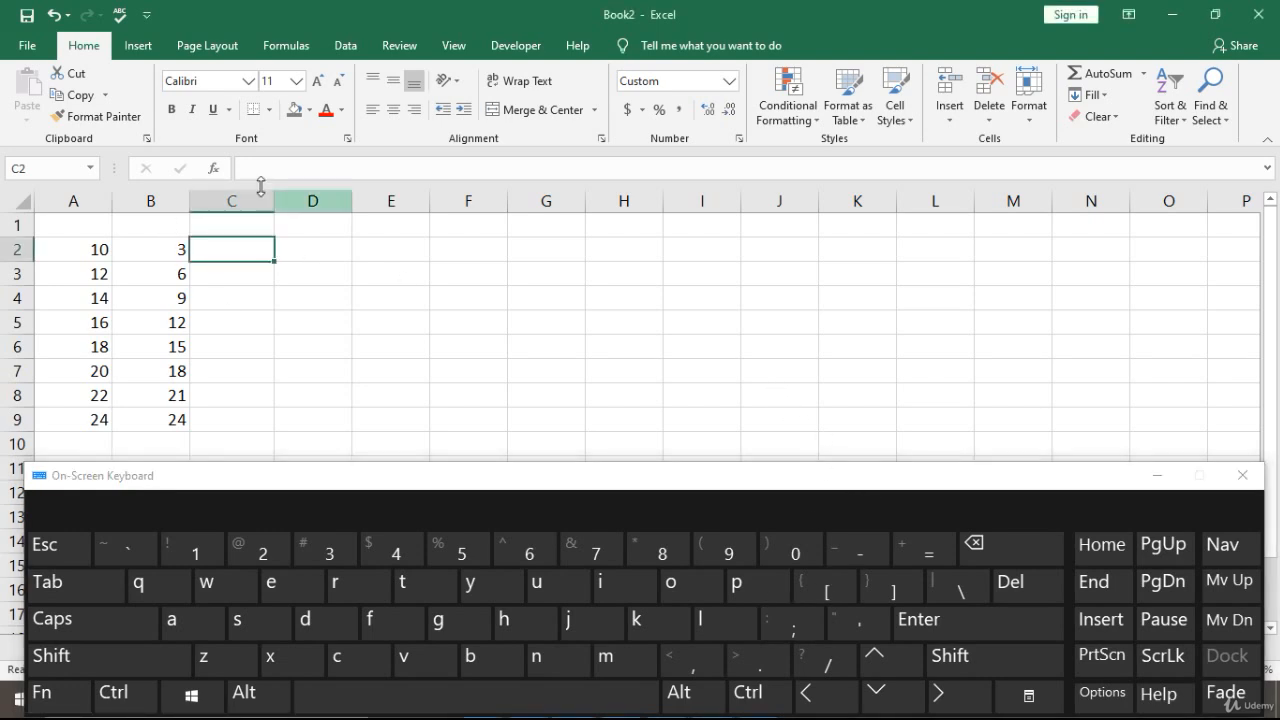
{"action": "left_click", "coordinate": [935, 556]}
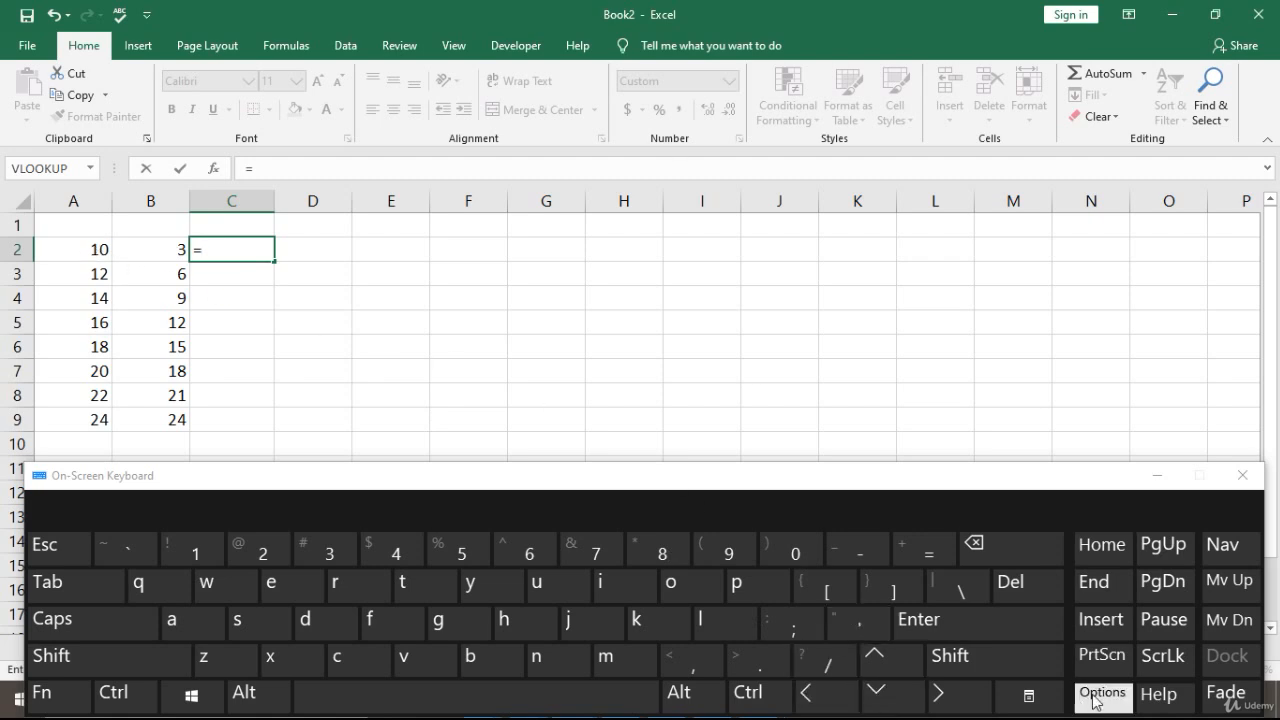
{"action": "left_click", "coordinate": [826, 698]}
{"action": "left_click", "coordinate": [826, 698]}
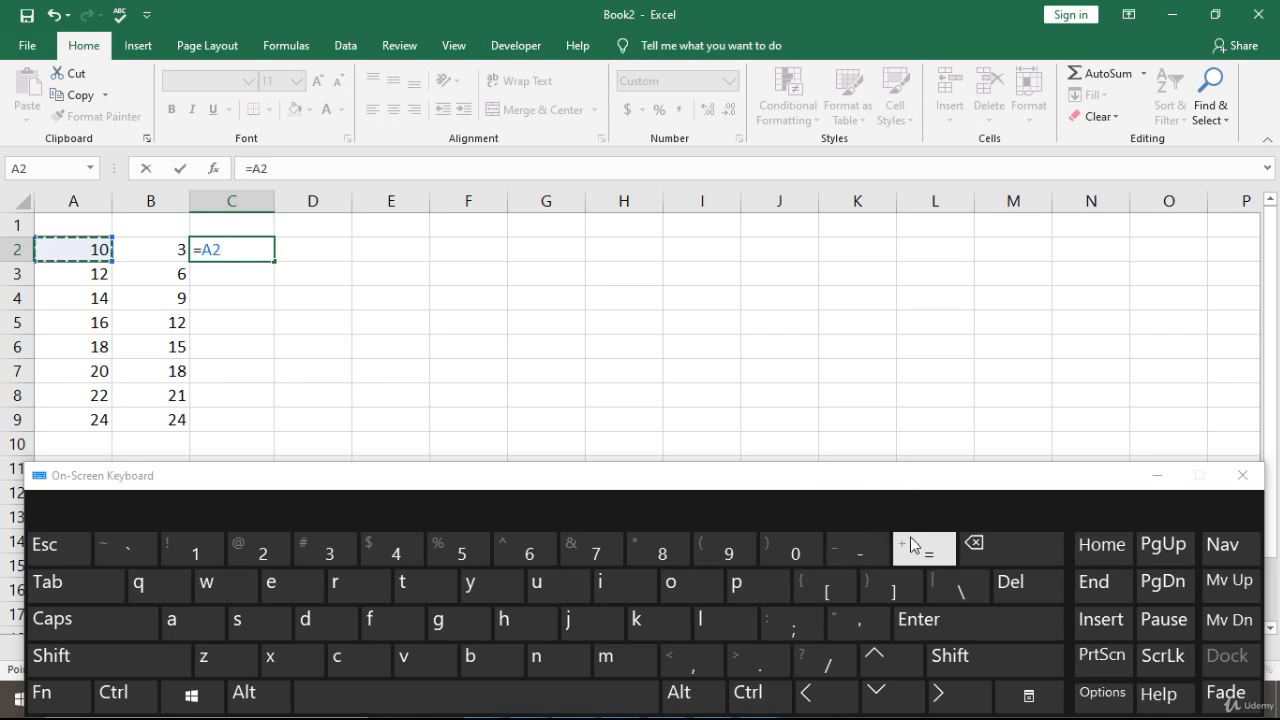
{"action": "left_click", "coordinate": [1003, 661]}
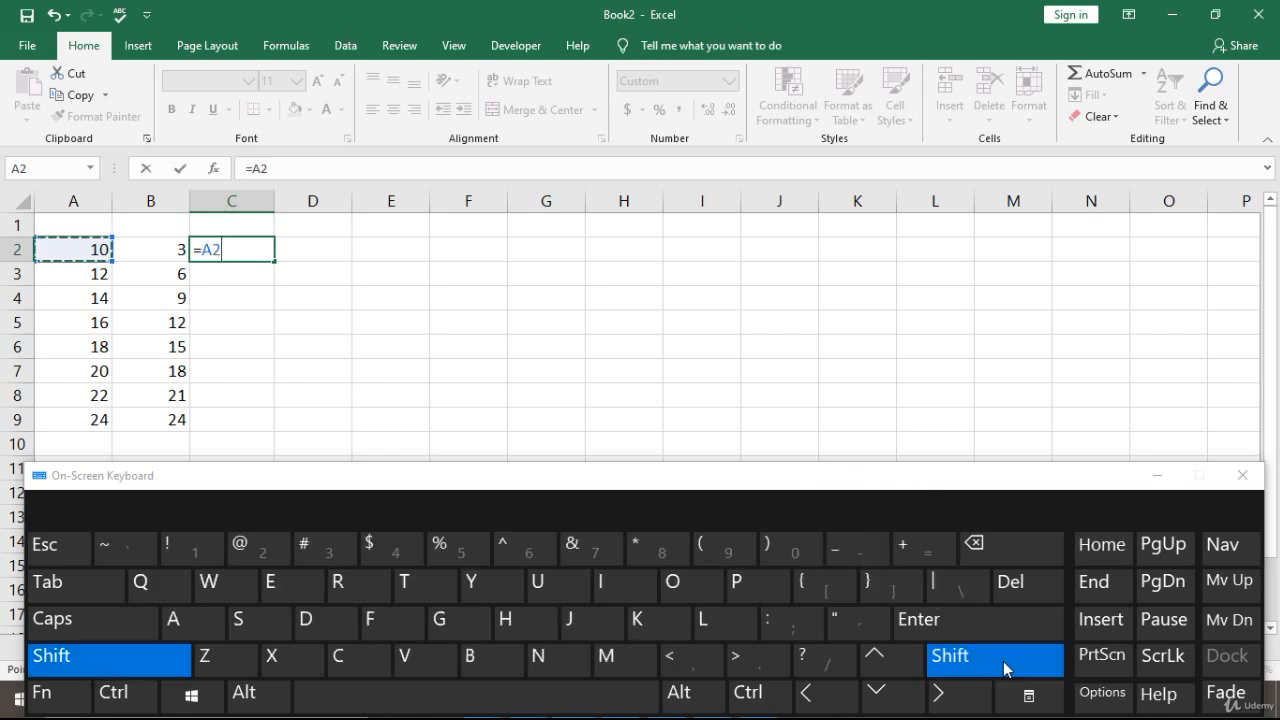
{"action": "left_click", "coordinate": [921, 556]}
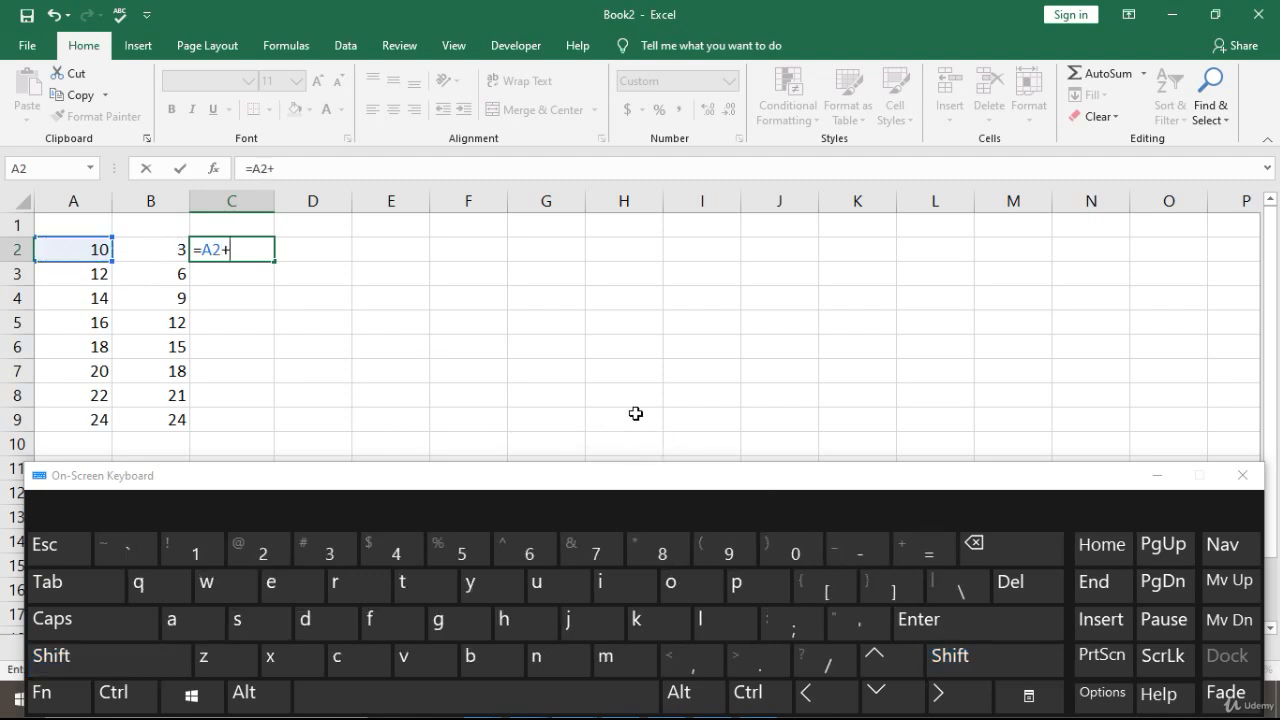
{"action": "left_click", "coordinate": [838, 705]}
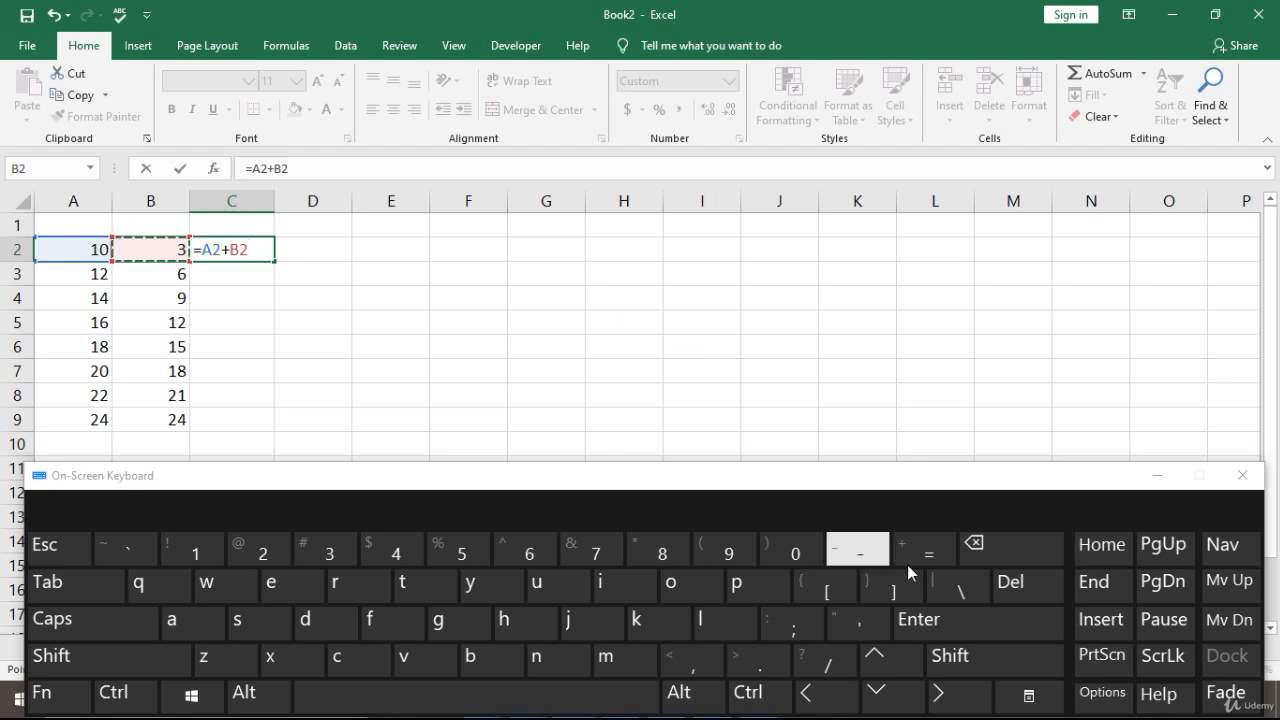
{"action": "left_click", "coordinate": [963, 628]}
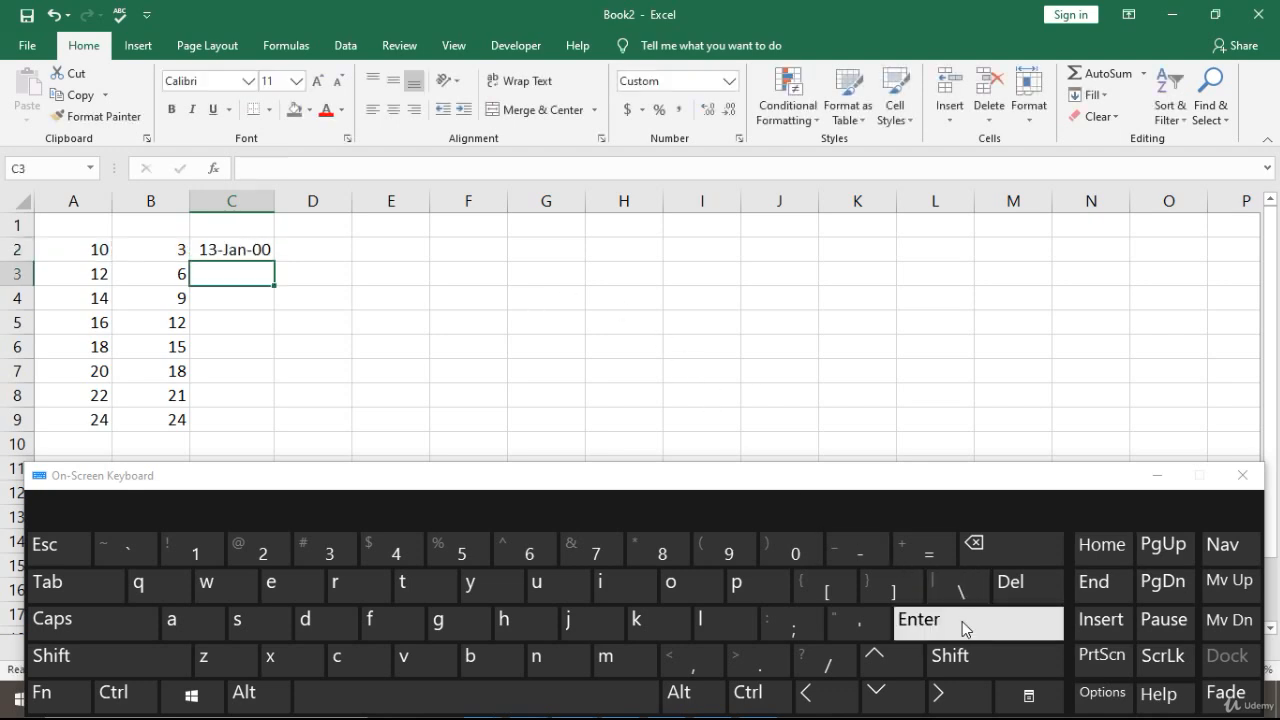
Set the number format of the whole of column C to General.
{"action": "left_click", "coordinate": [233, 249]}
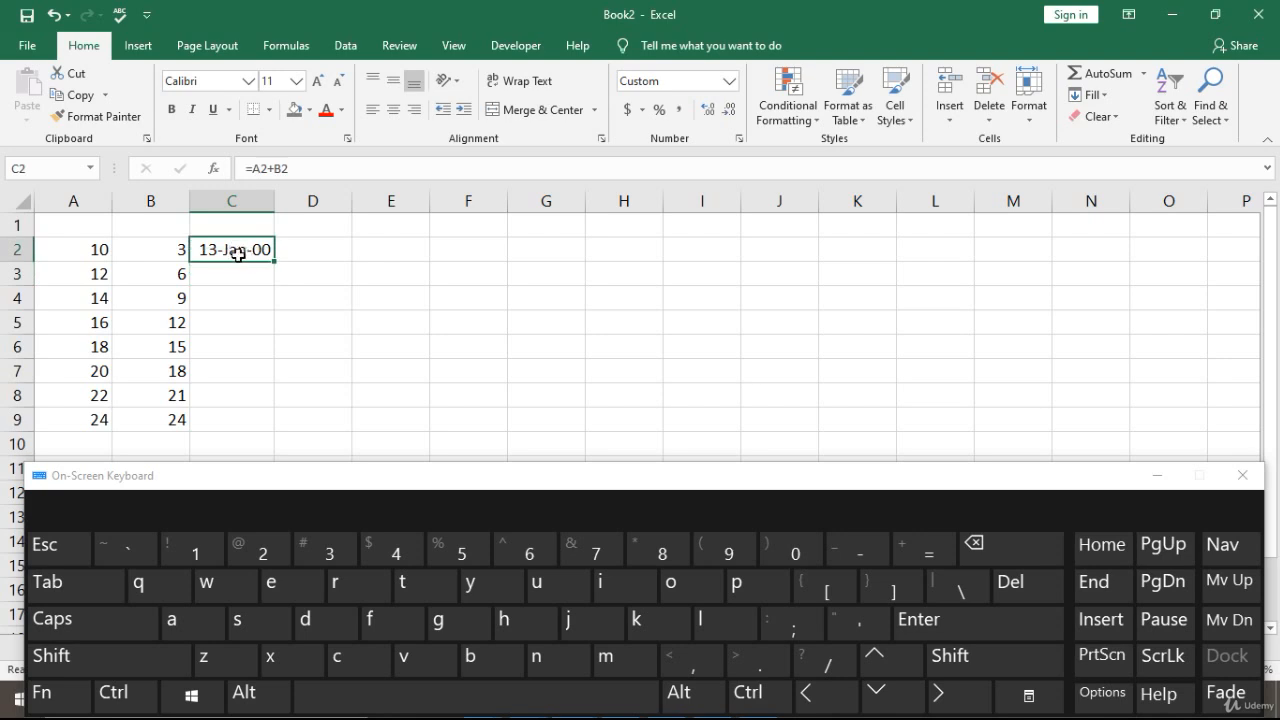
{"action": "left_click", "coordinate": [235, 196]}
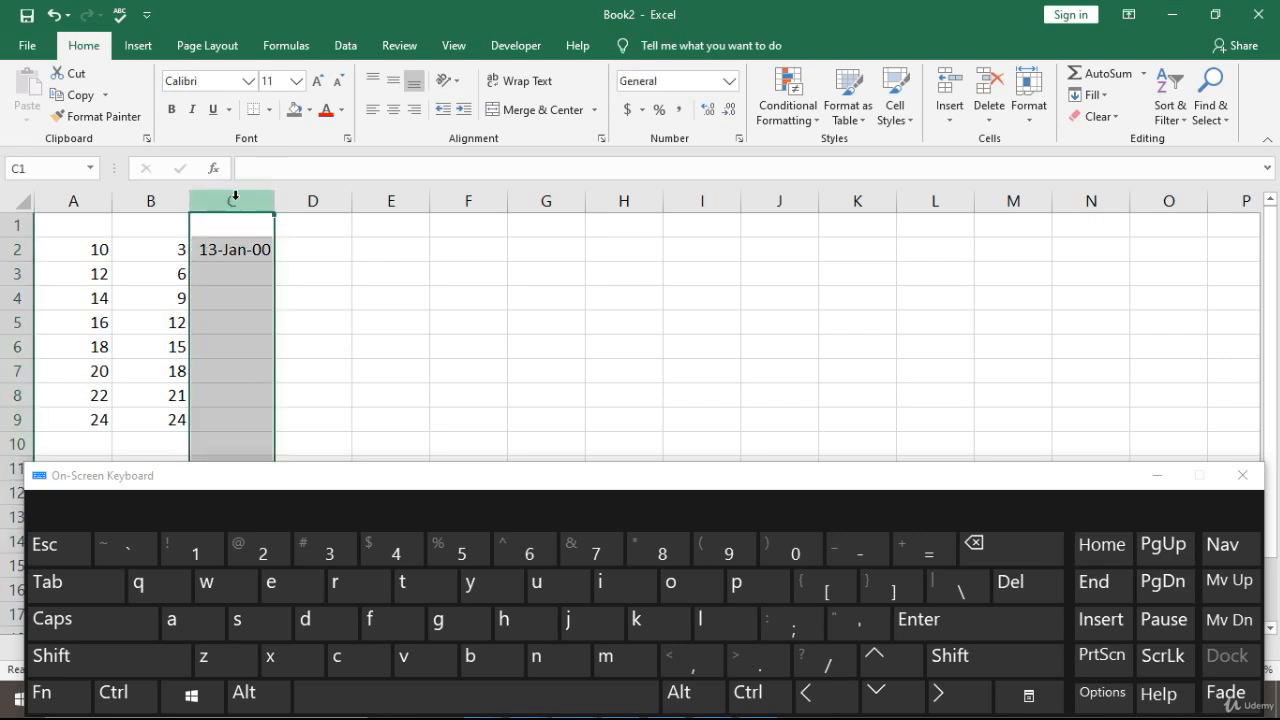
{"action": "left_click", "coordinate": [729, 81]}
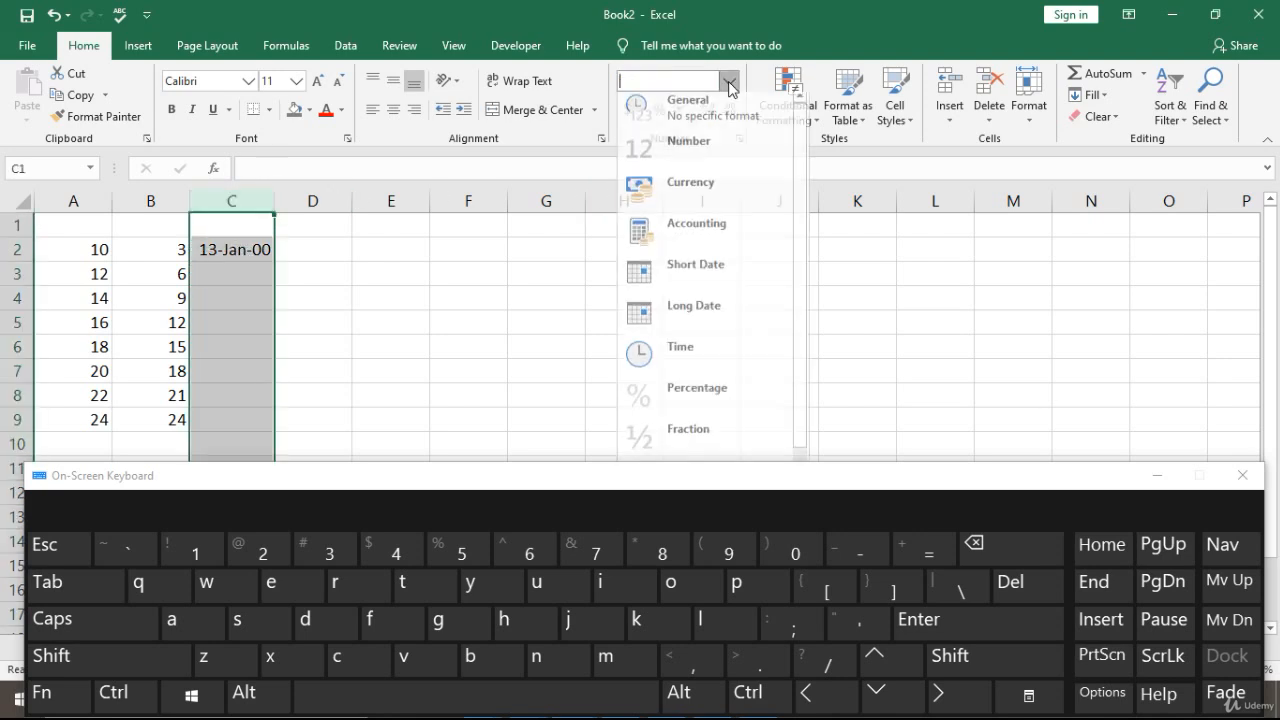
{"action": "left_click", "coordinate": [713, 118]}
{"action": "left_click", "coordinate": [434, 297]}
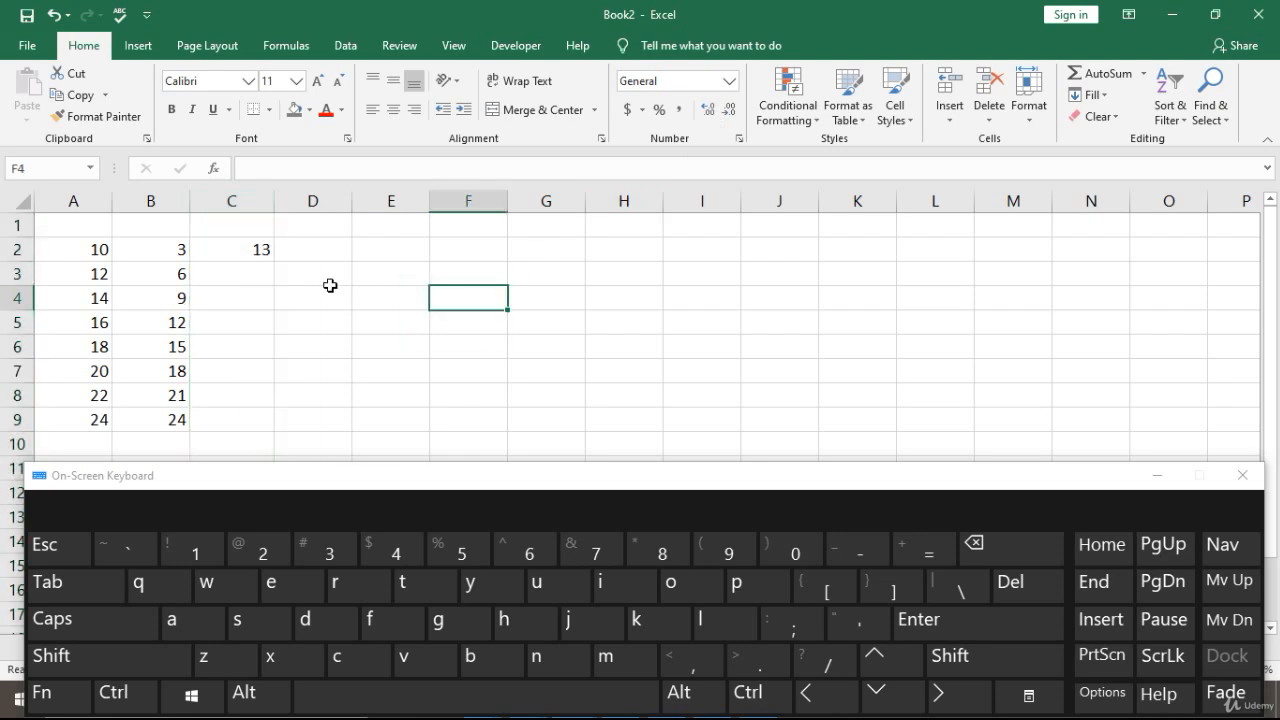
{"action": "left_click", "coordinate": [258, 250]}
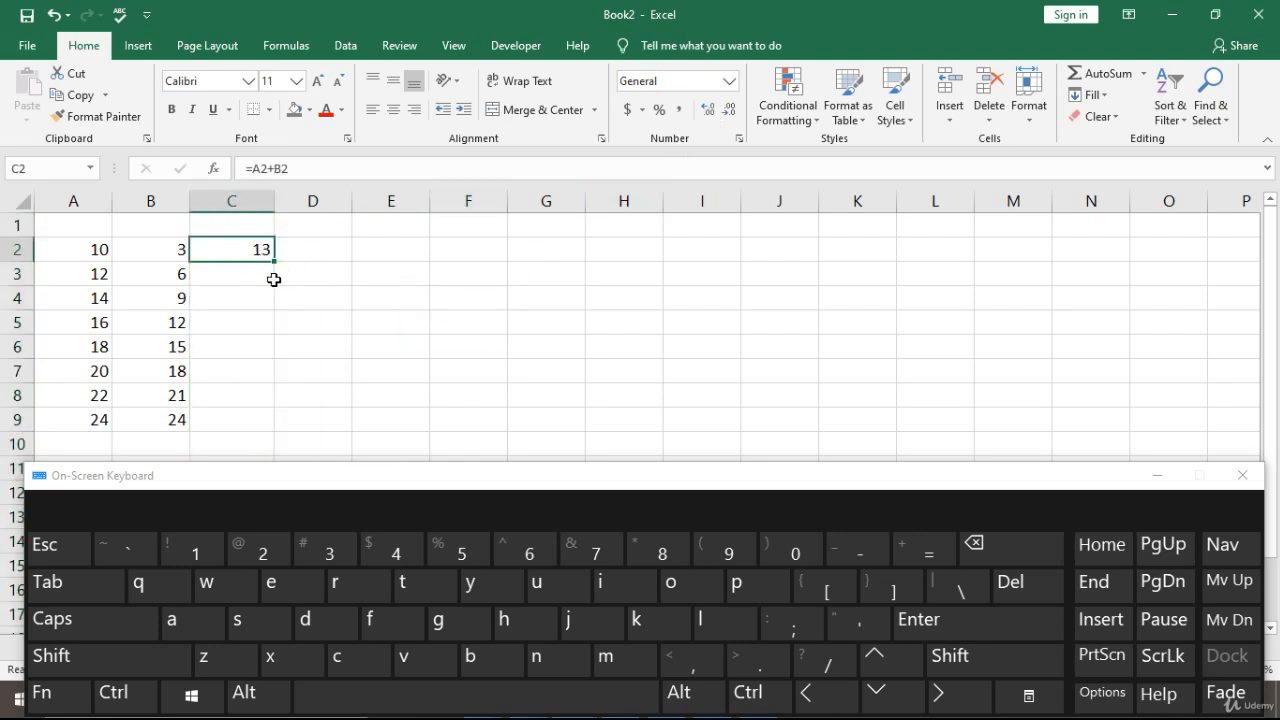
Enter the addition formula =A3+B3 in cell C3, without a trailing equals sign.
{"action": "left_click", "coordinate": [262, 281]}
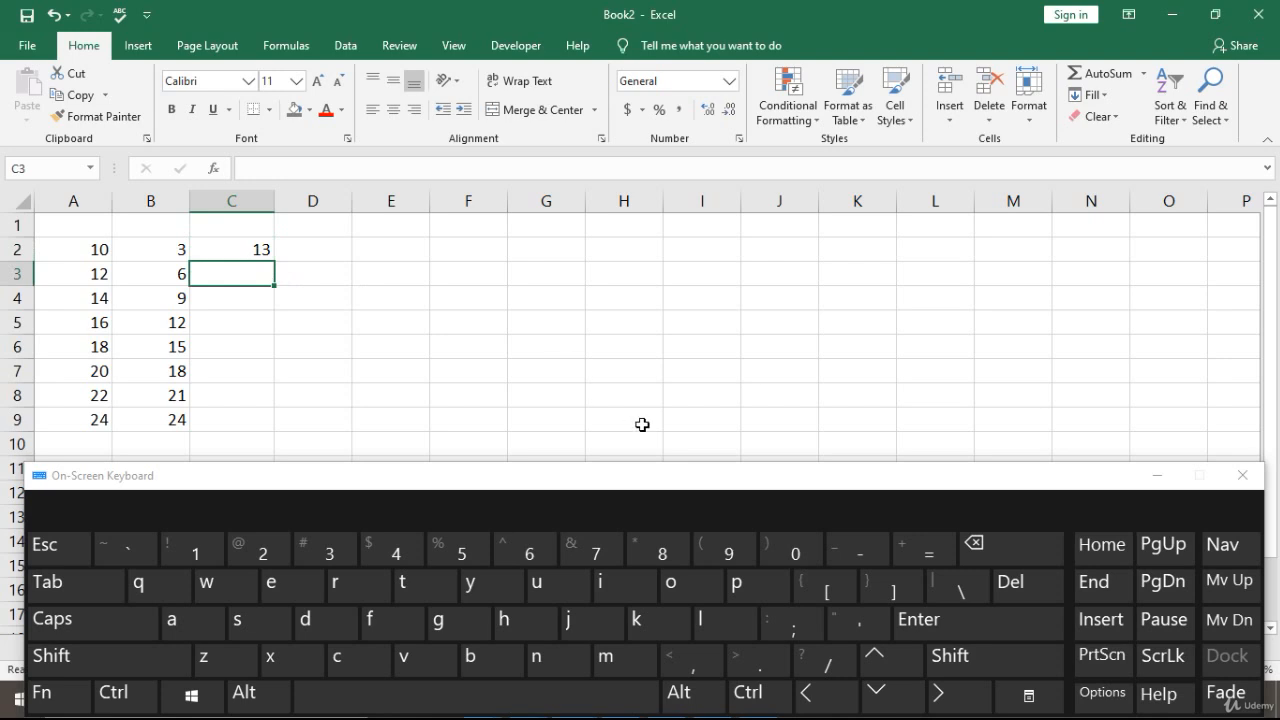
{"action": "left_click", "coordinate": [933, 547]}
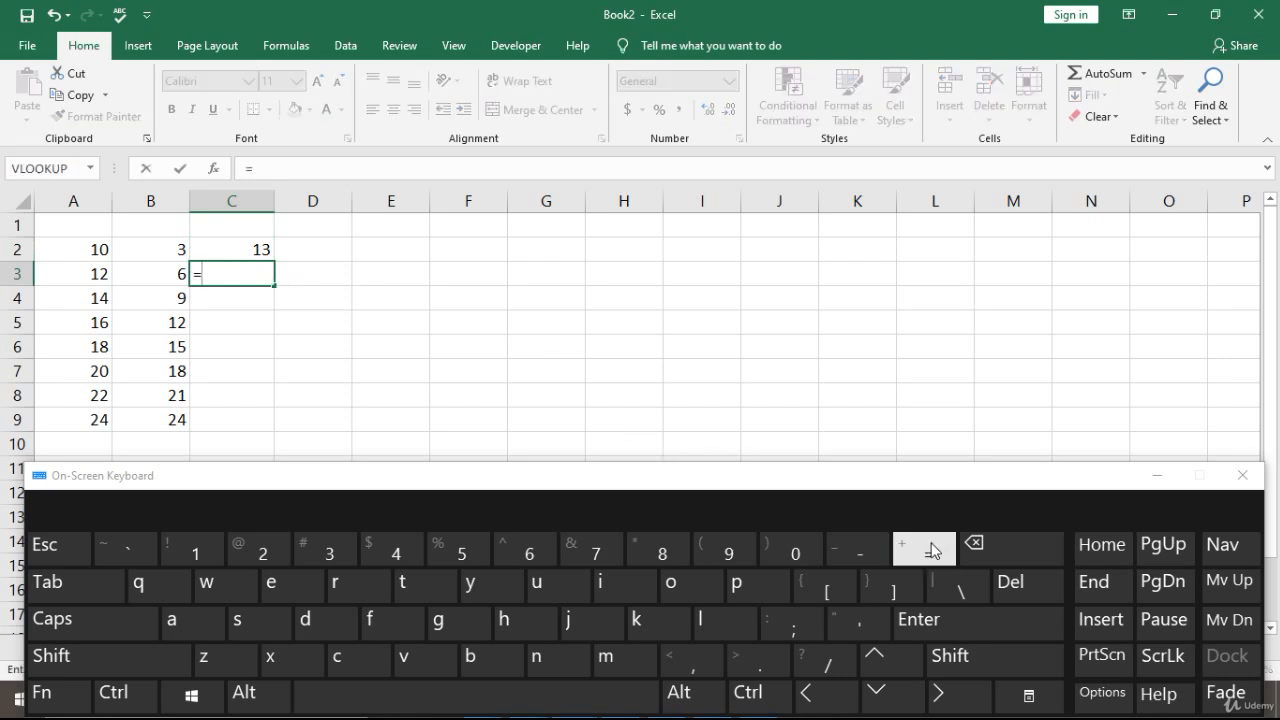
{"action": "left_click", "coordinate": [830, 693]}
{"action": "left_click", "coordinate": [830, 693]}
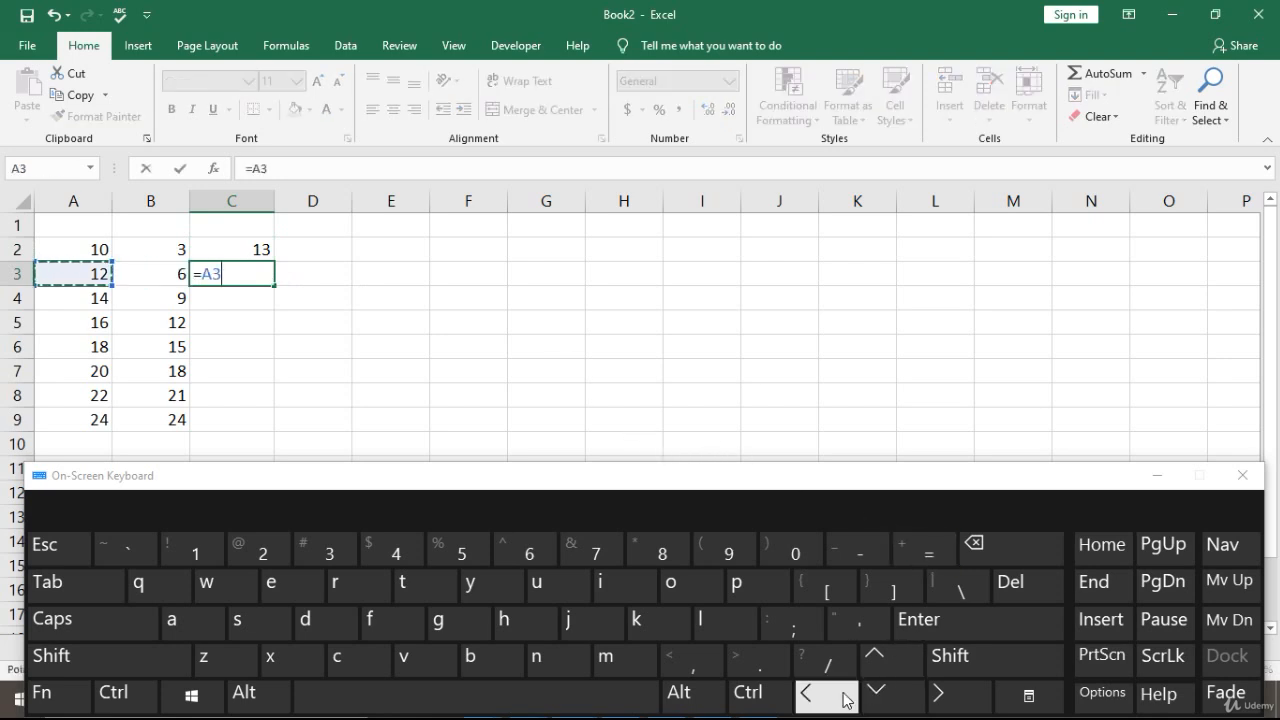
{"action": "left_click", "coordinate": [968, 668]}
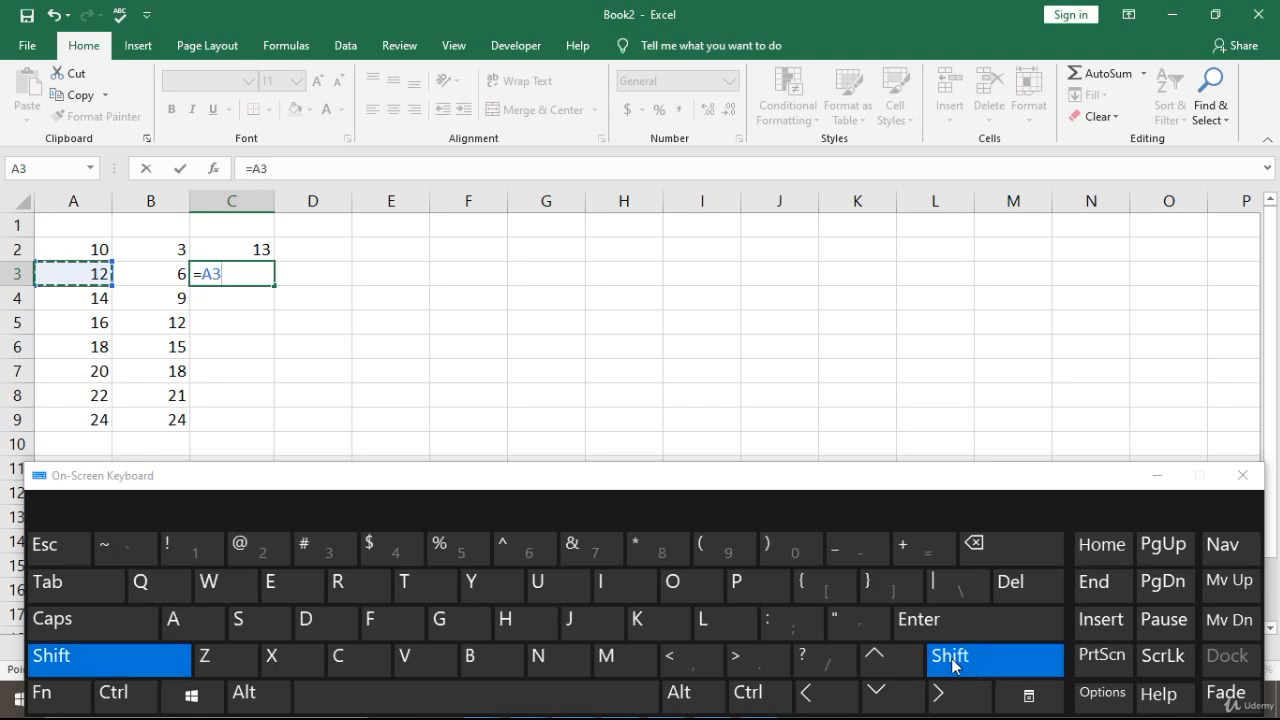
{"action": "left_click", "coordinate": [918, 560]}
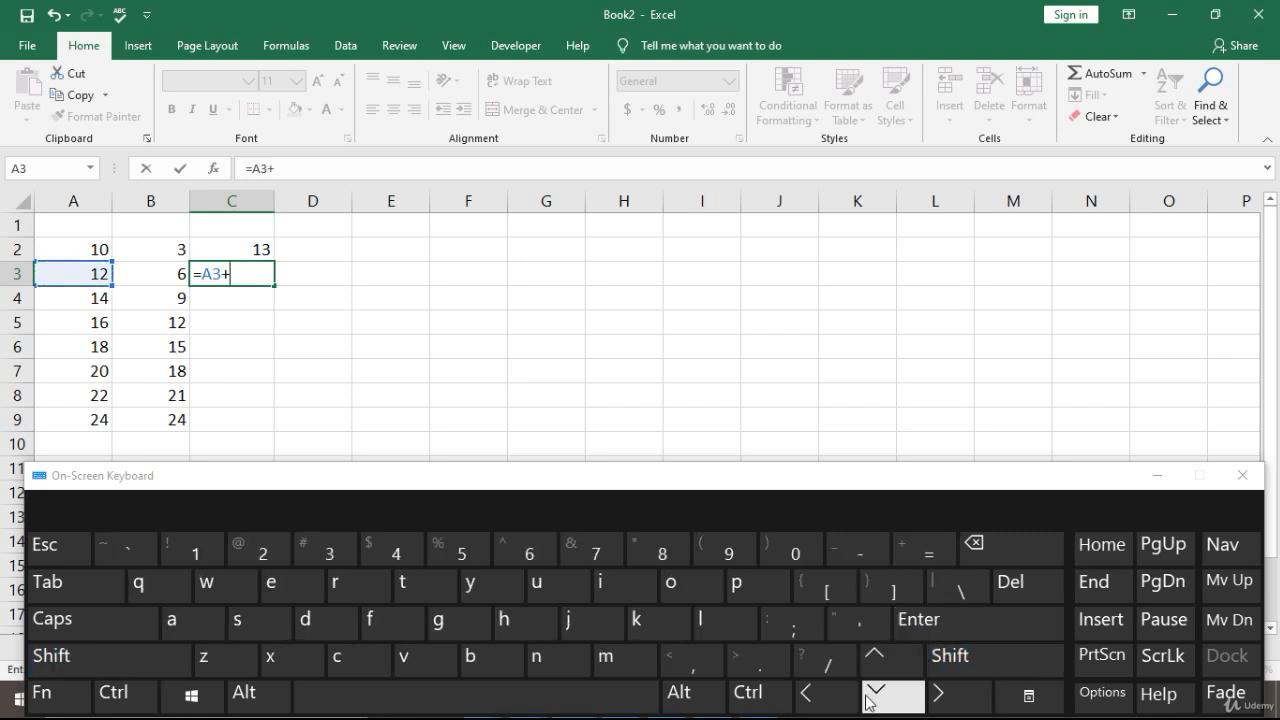
{"action": "left_click", "coordinate": [828, 693]}
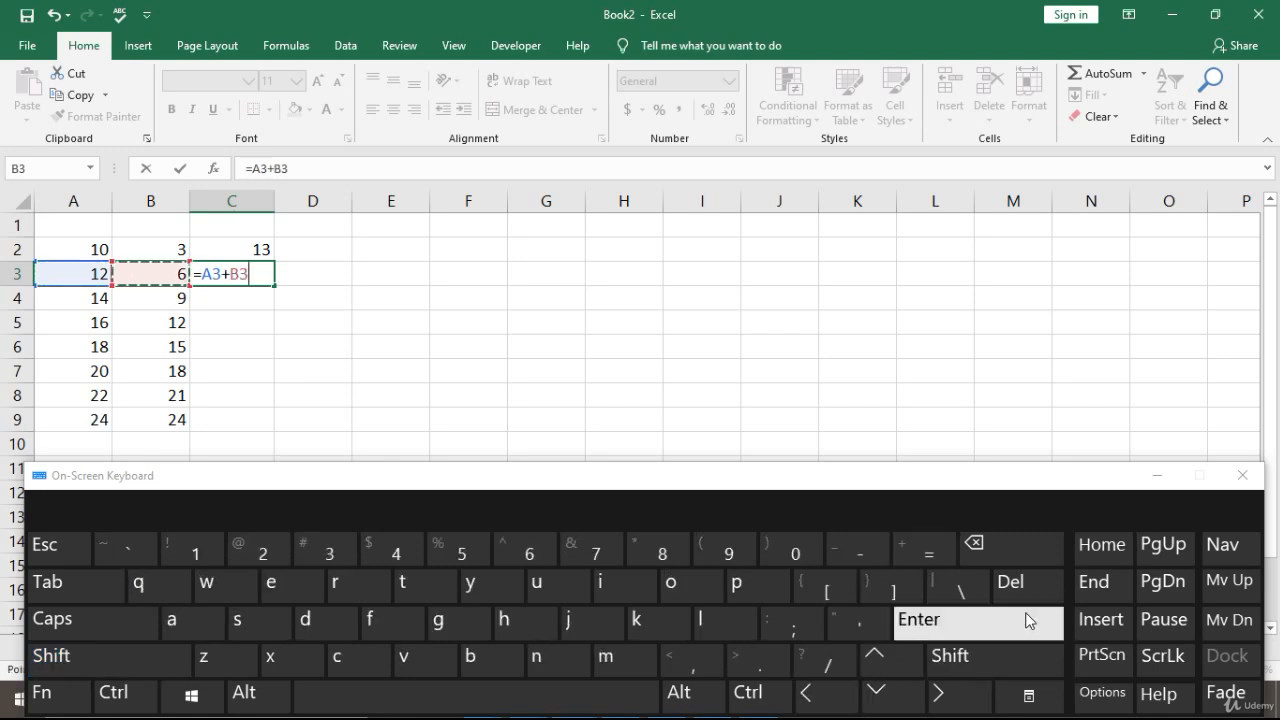
{"action": "left_click", "coordinate": [948, 552]}
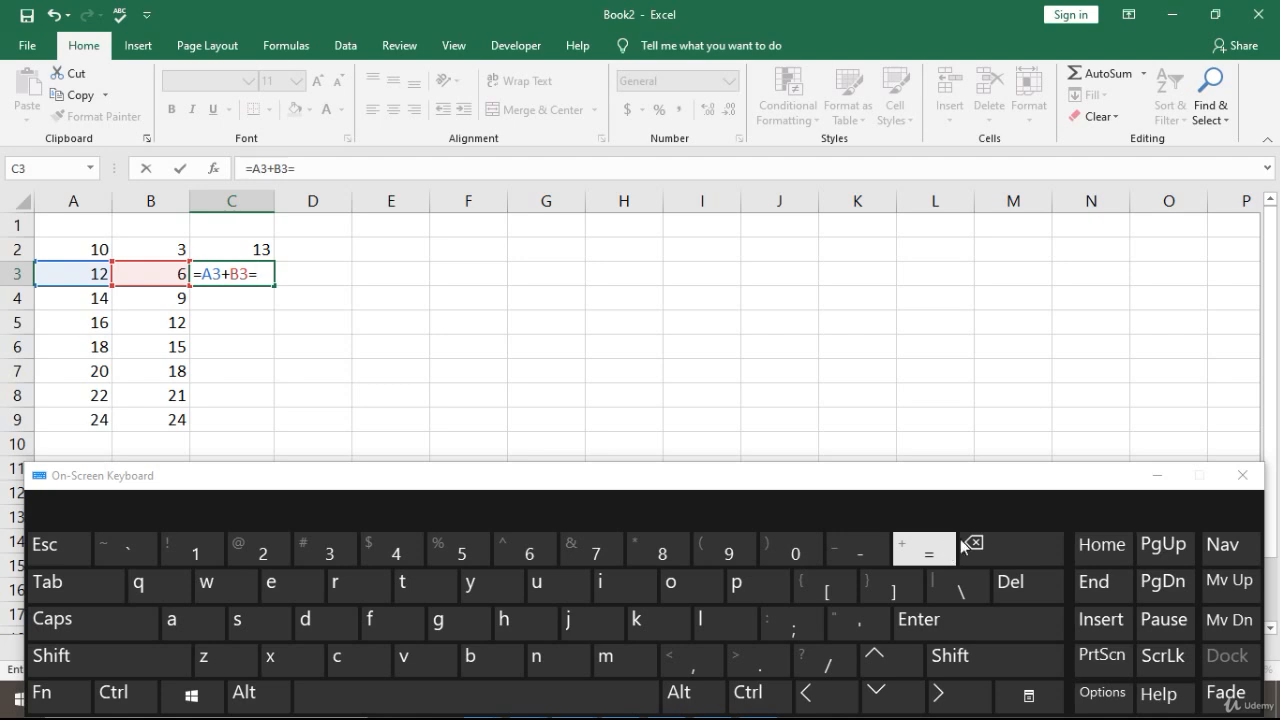
{"action": "left_click", "coordinate": [1000, 622]}
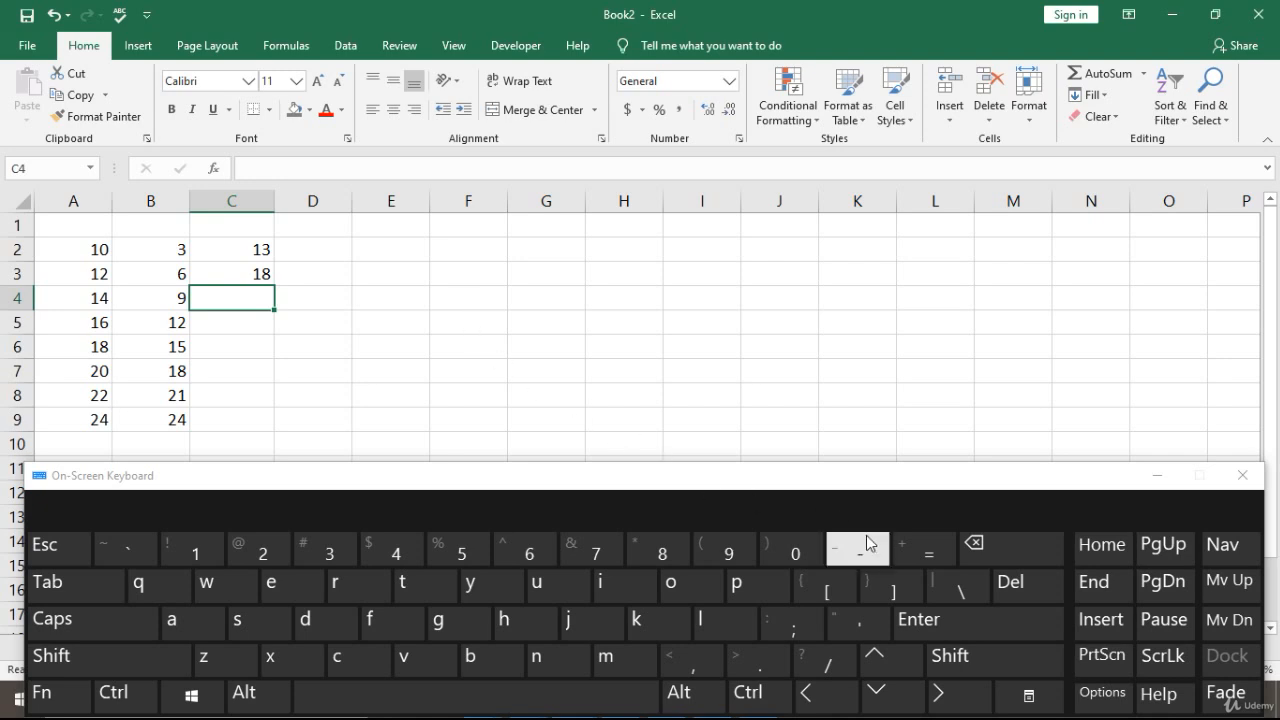
Enter a formula in cell C4 that subtracts B4 from A4, =A4-B4.
{"action": "left_click", "coordinate": [910, 552]}
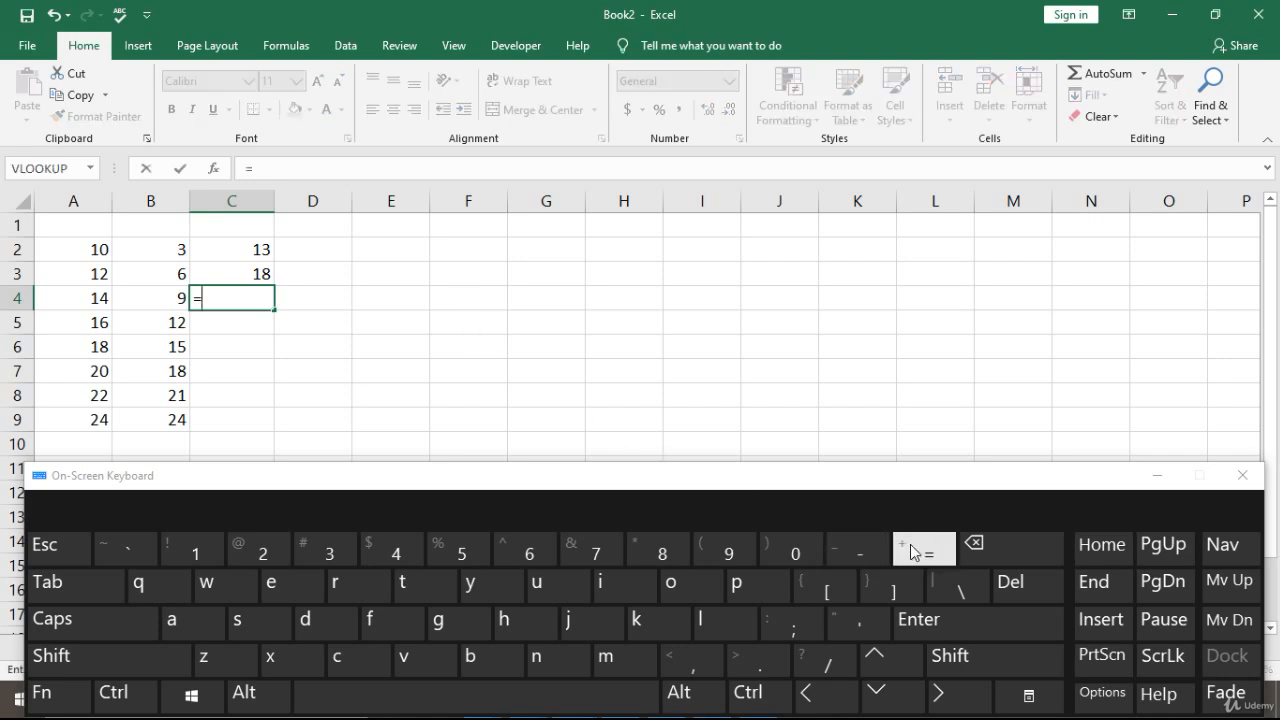
{"action": "left_click", "coordinate": [826, 706]}
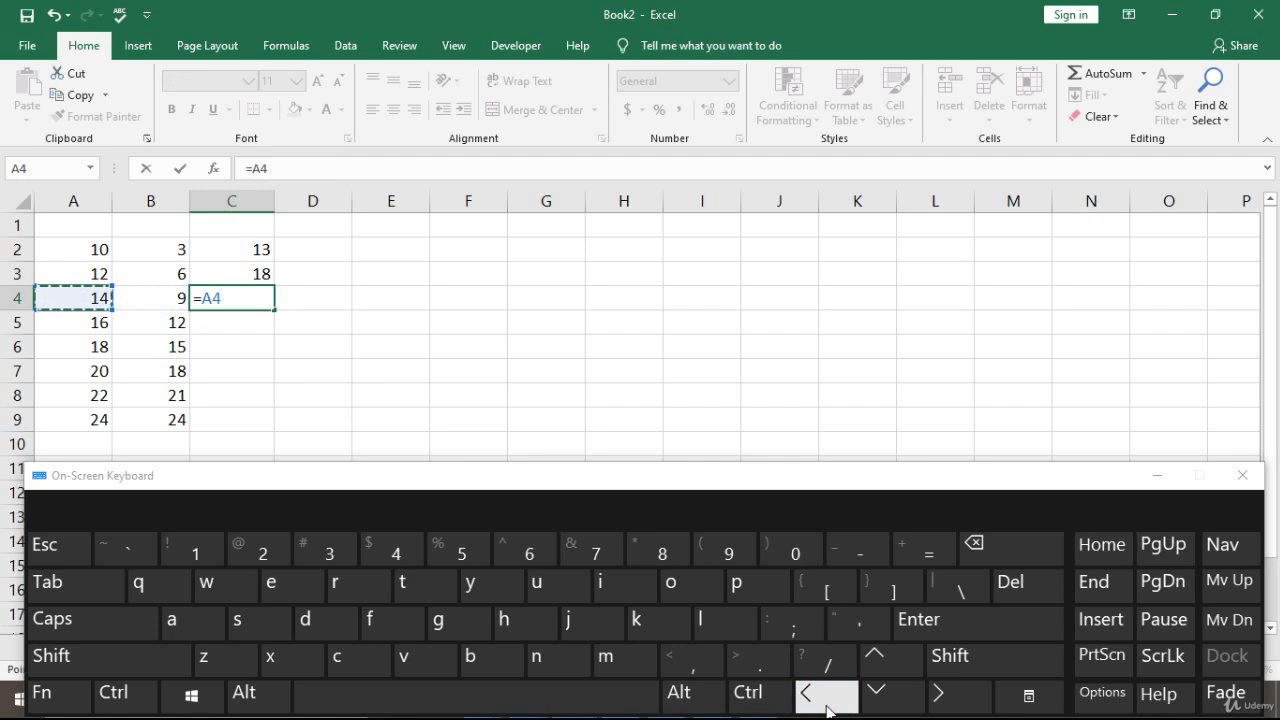
{"action": "left_click", "coordinate": [860, 550]}
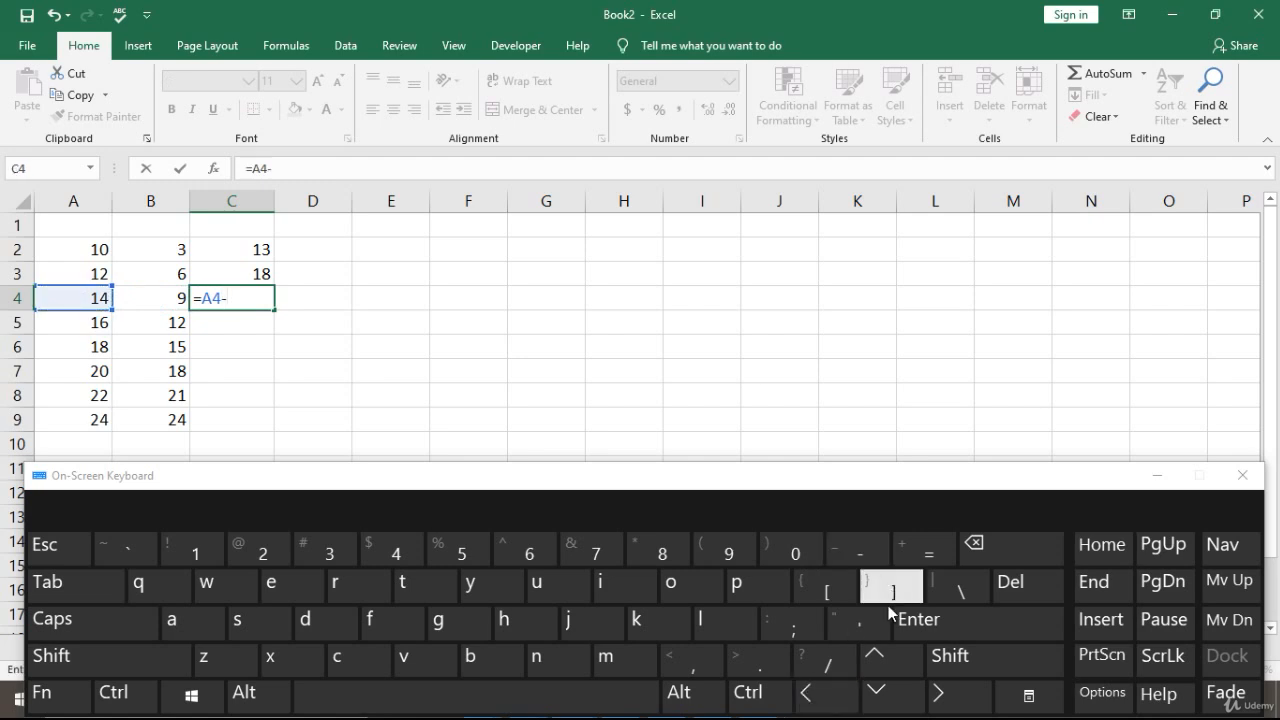
{"action": "left_click", "coordinate": [835, 697]}
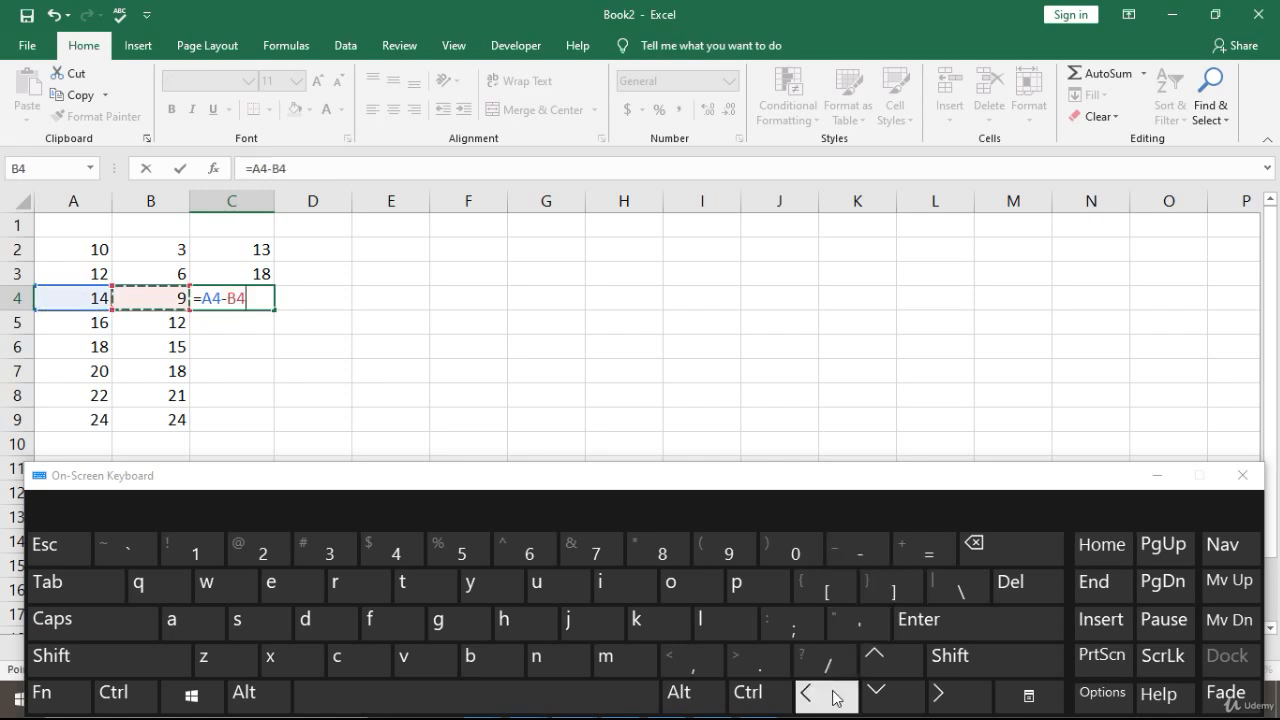
{"action": "left_click", "coordinate": [982, 630]}
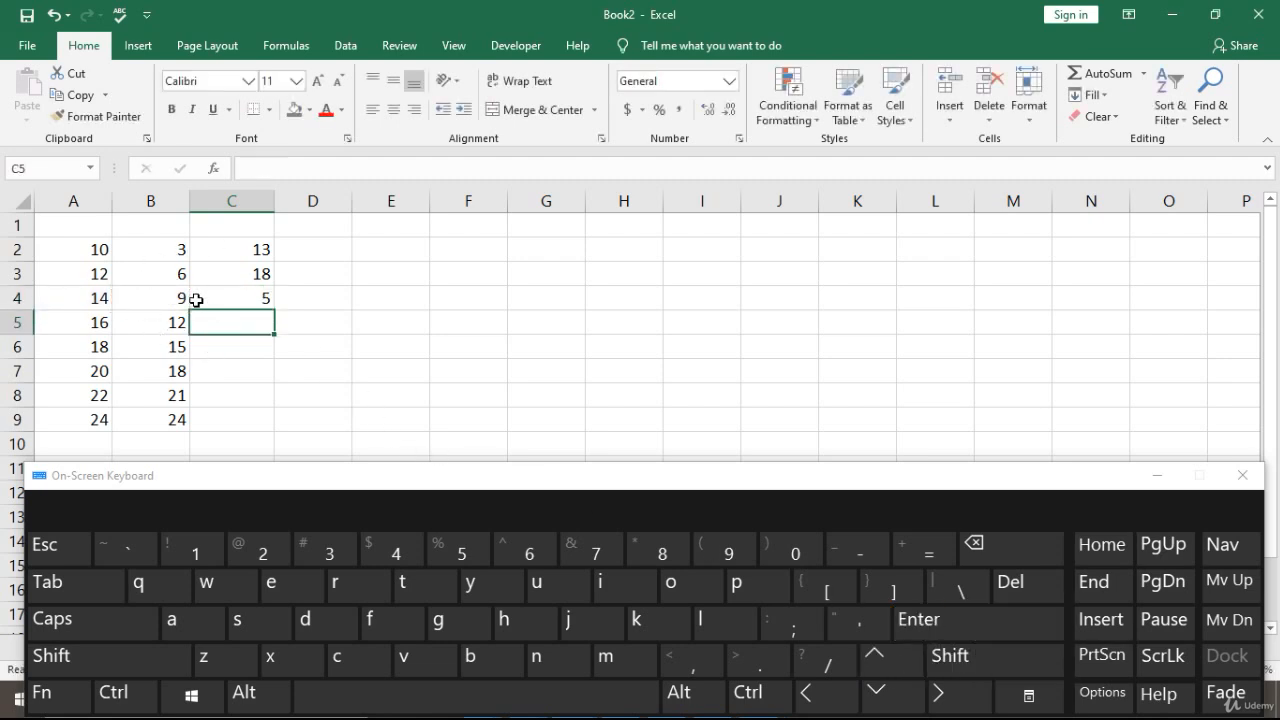
Enter the subtraction formula =A5-B5 in cell C5 for the values in row 5.
{"action": "left_click", "coordinate": [921, 554]}
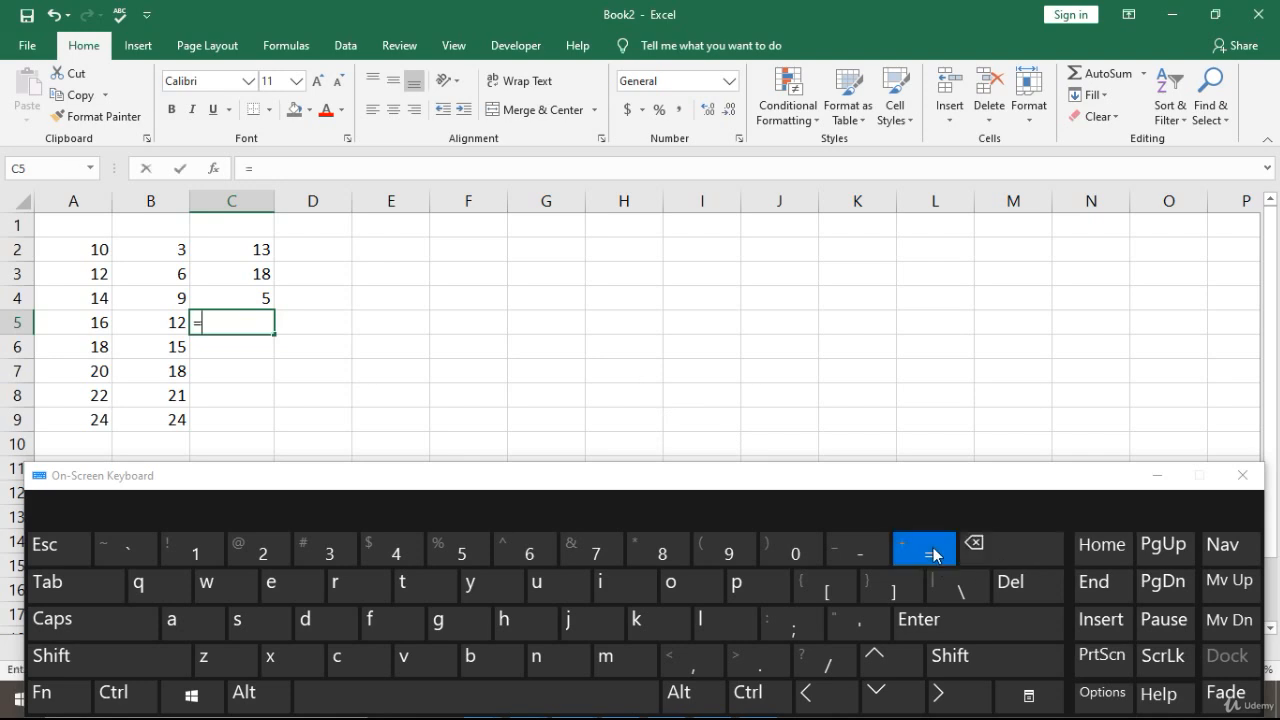
{"action": "left_click", "coordinate": [806, 708]}
{"action": "left_click", "coordinate": [806, 708]}
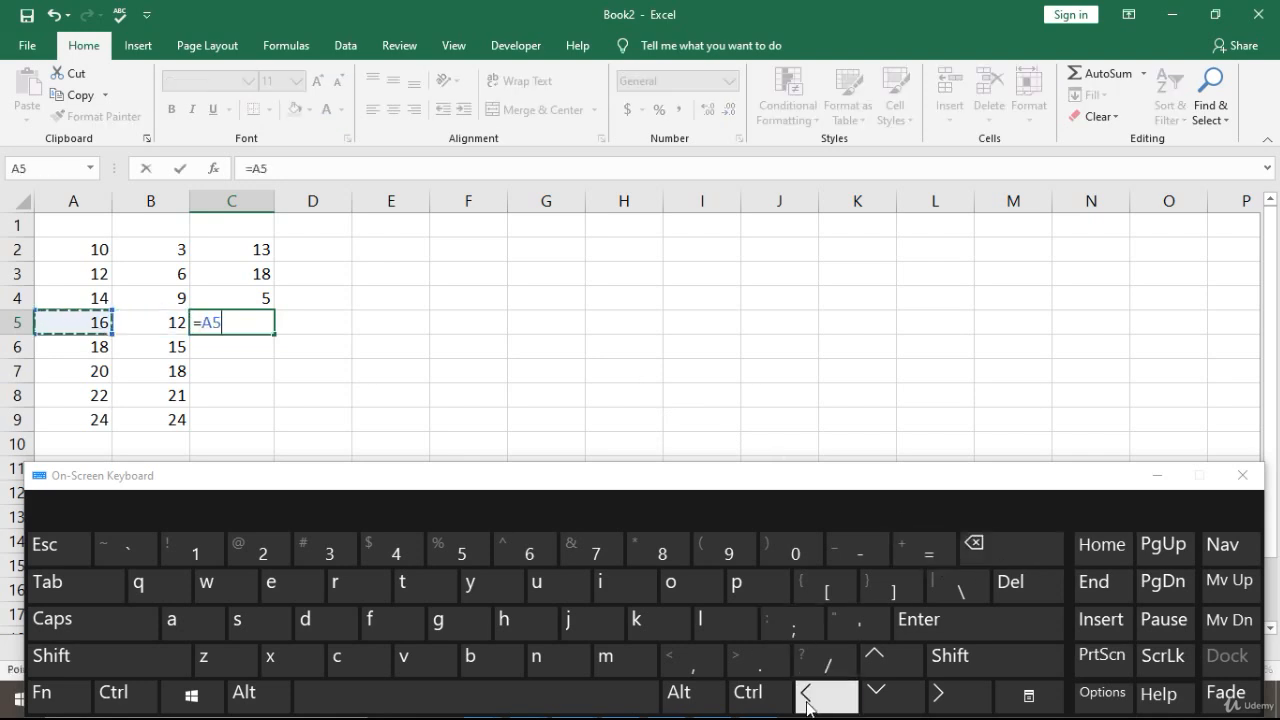
{"action": "left_click", "coordinate": [870, 555]}
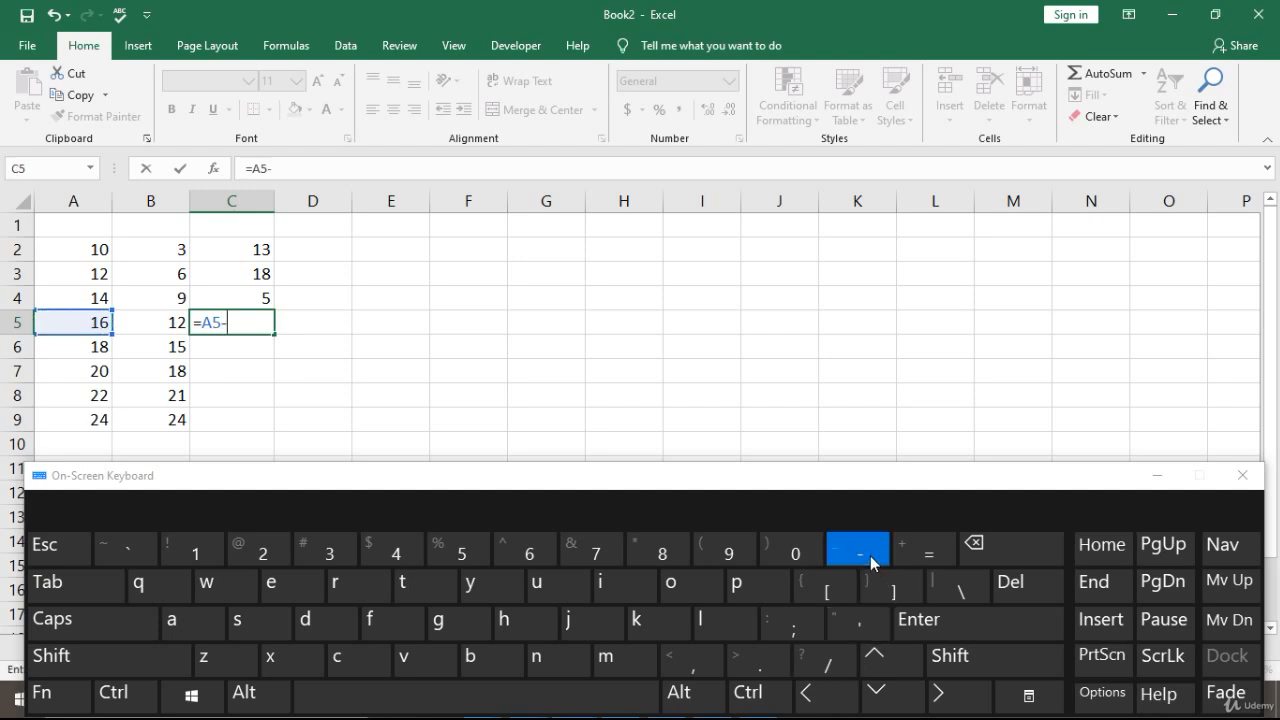
{"action": "left_click", "coordinate": [822, 706]}
{"action": "left_click", "coordinate": [958, 630]}
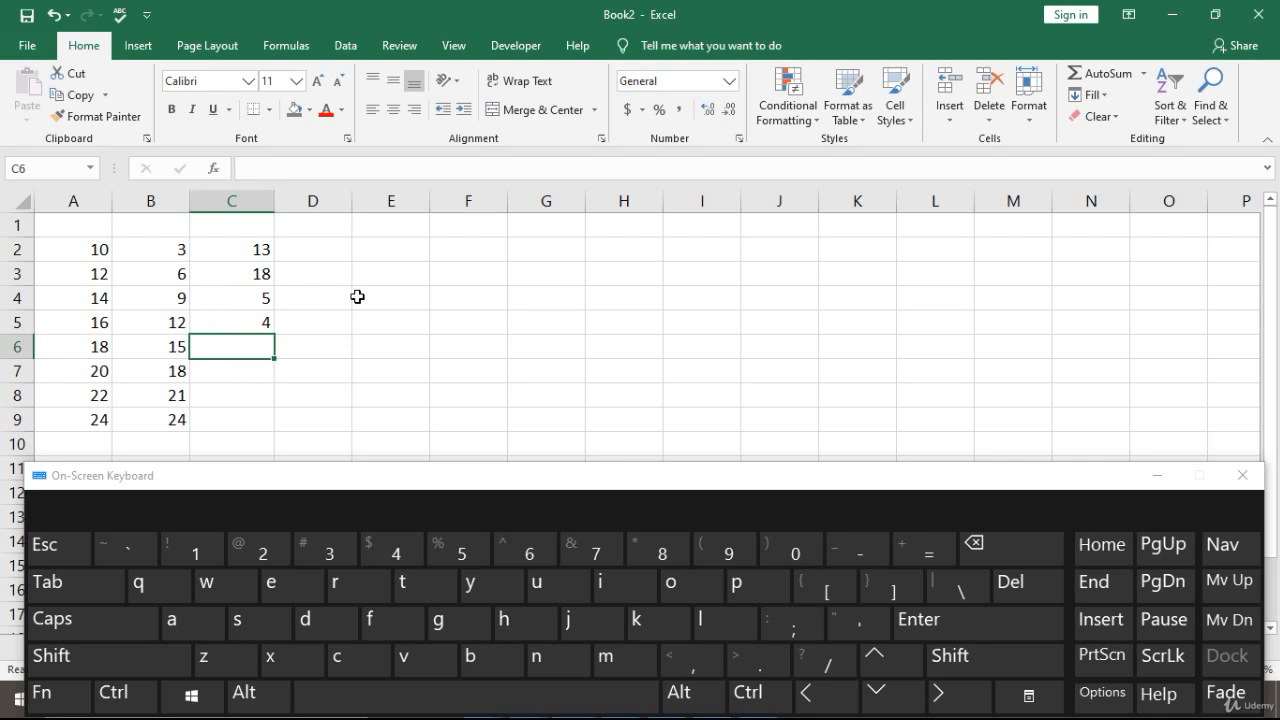
Enter a formula in cell C6 that multiplies the two values in its row, =A6*B6.
{"action": "left_click", "coordinate": [929, 561]}
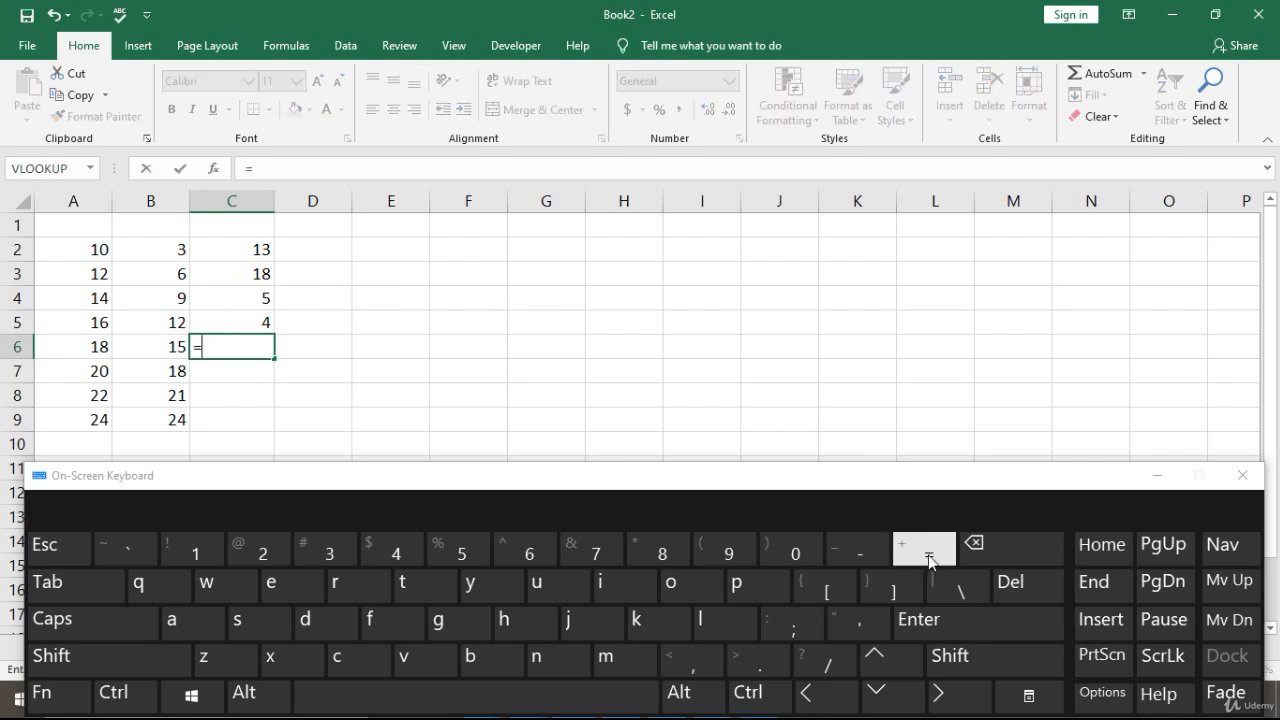
{"action": "left_click", "coordinate": [838, 700]}
{"action": "left_click", "coordinate": [838, 700]}
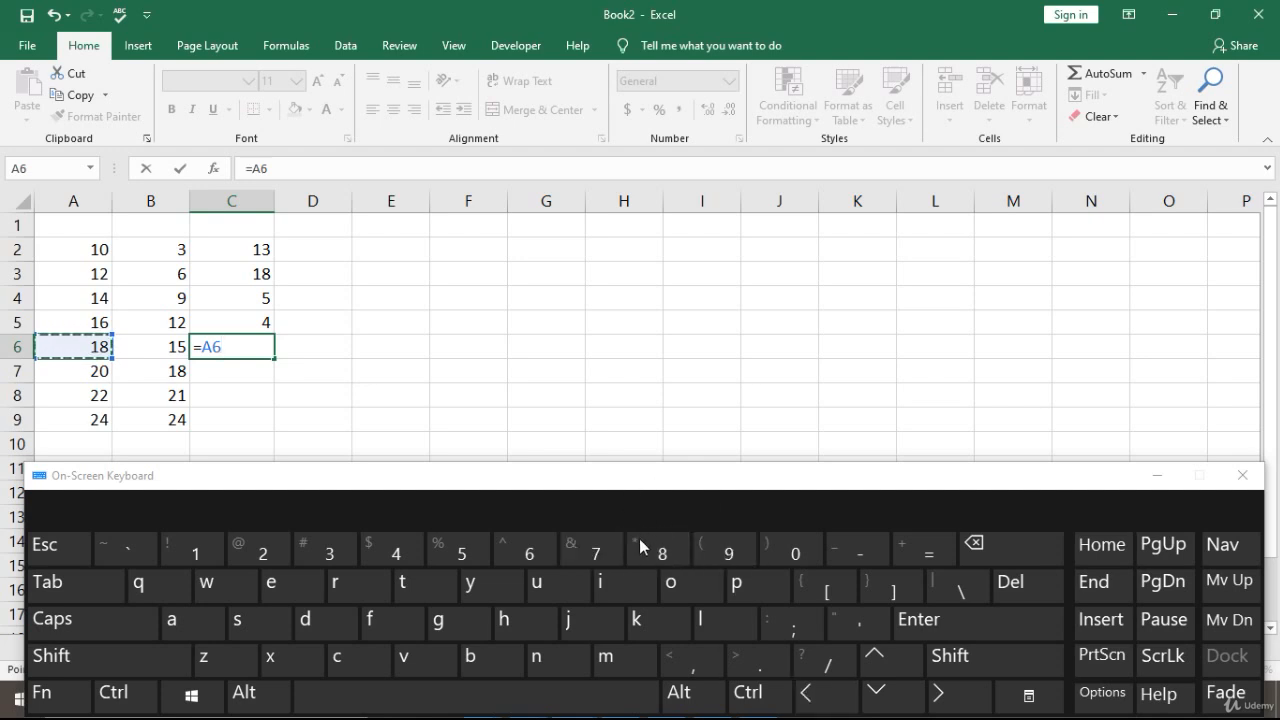
{"action": "left_click", "coordinate": [980, 665]}
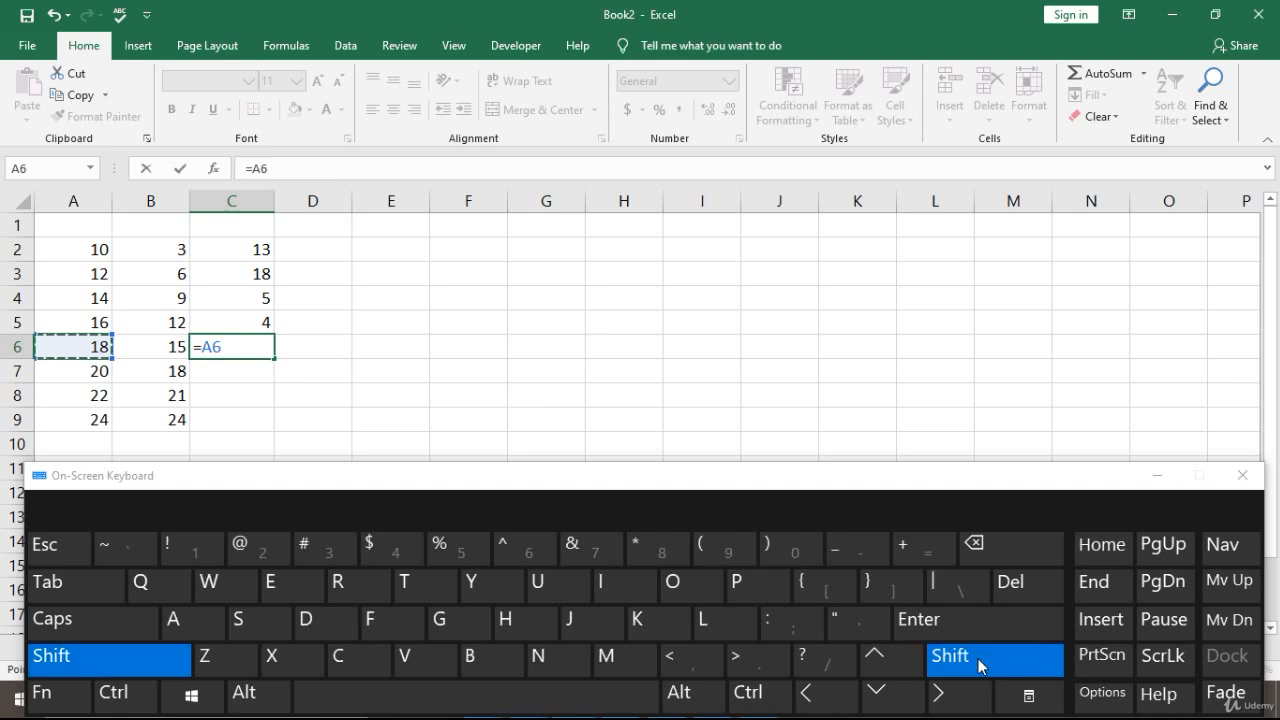
{"action": "left_click", "coordinate": [648, 550]}
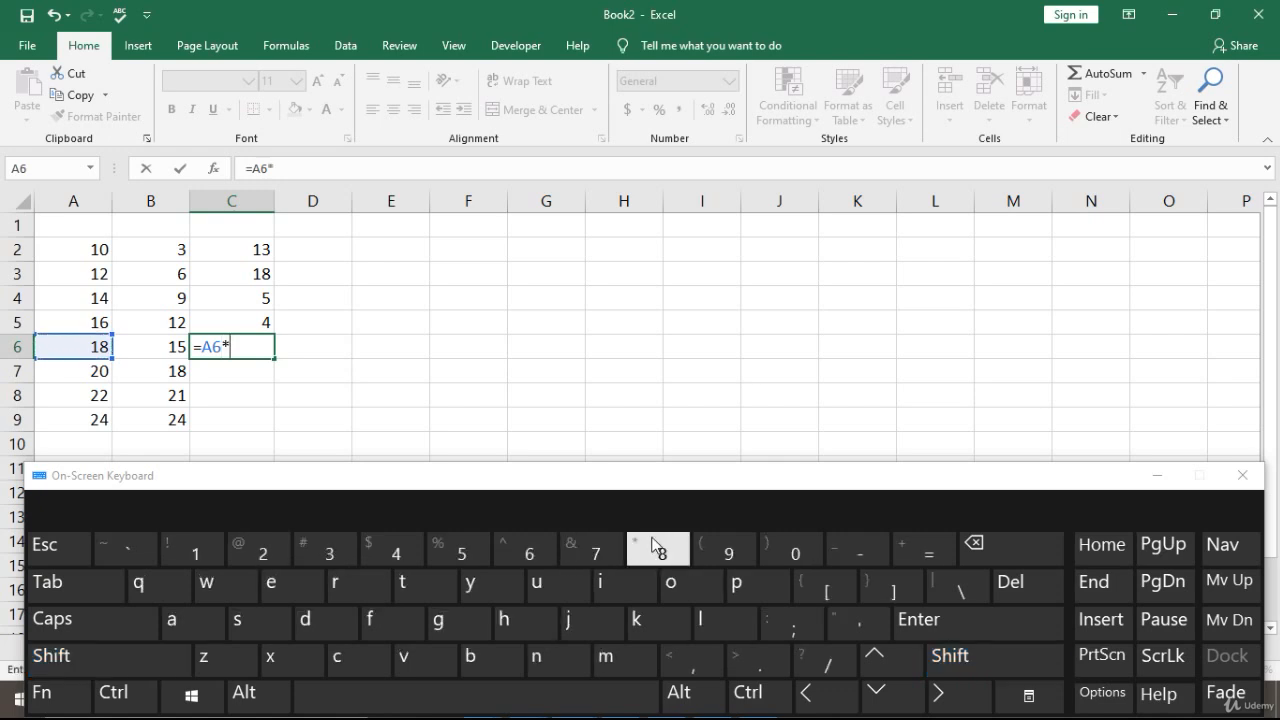
{"action": "left_click", "coordinate": [812, 700]}
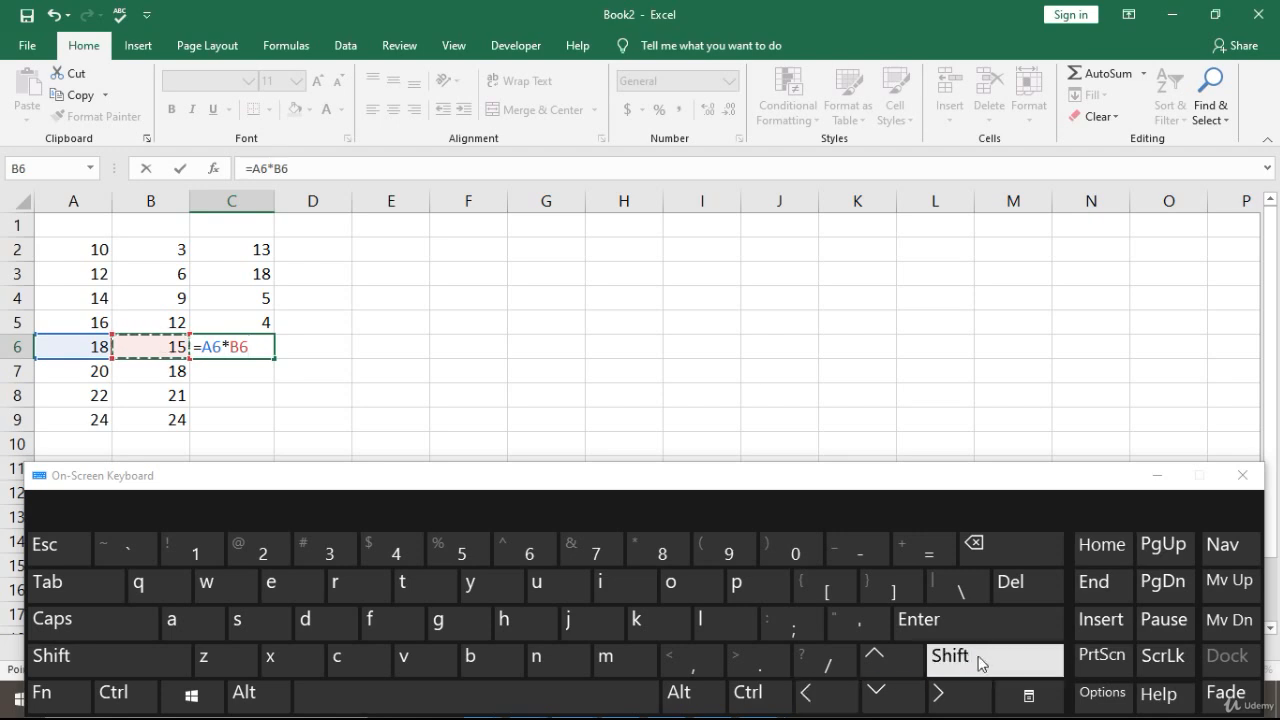
{"action": "left_click", "coordinate": [959, 628]}
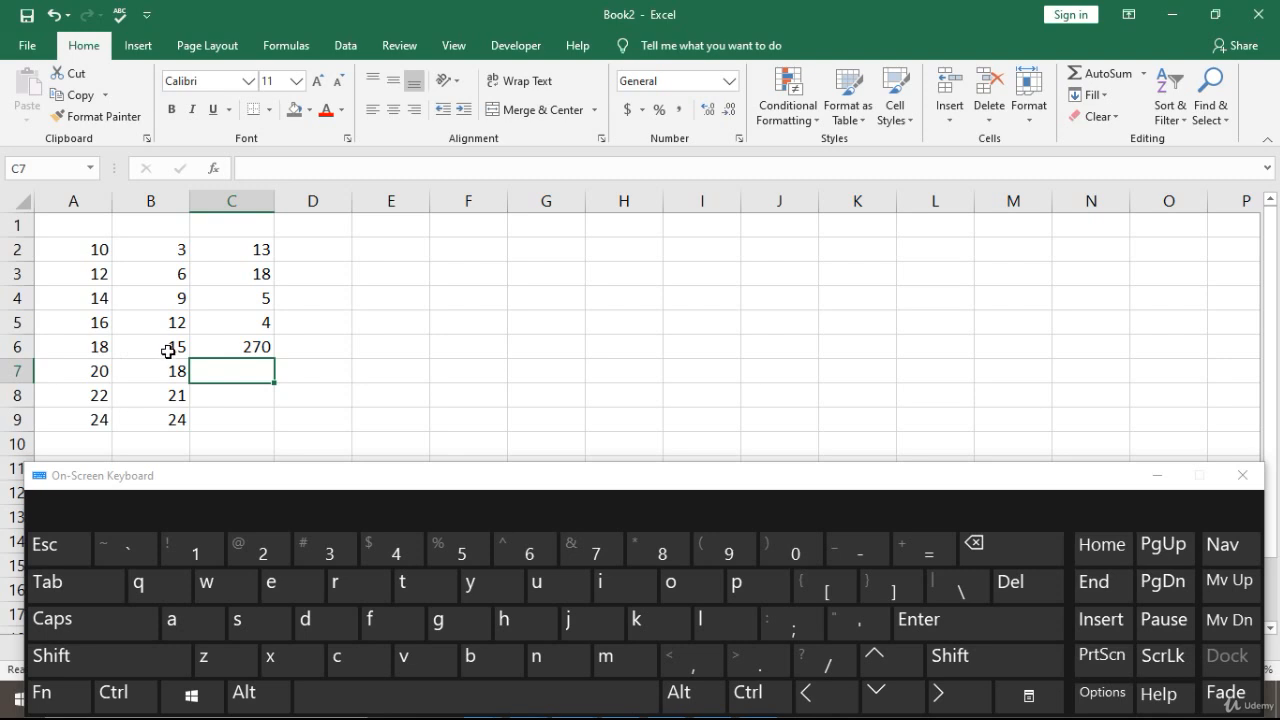
Open the multiplication formula in cell C6 to examine its cell references, leaving the formula as it is.
{"action": "left_click", "coordinate": [253, 347]}
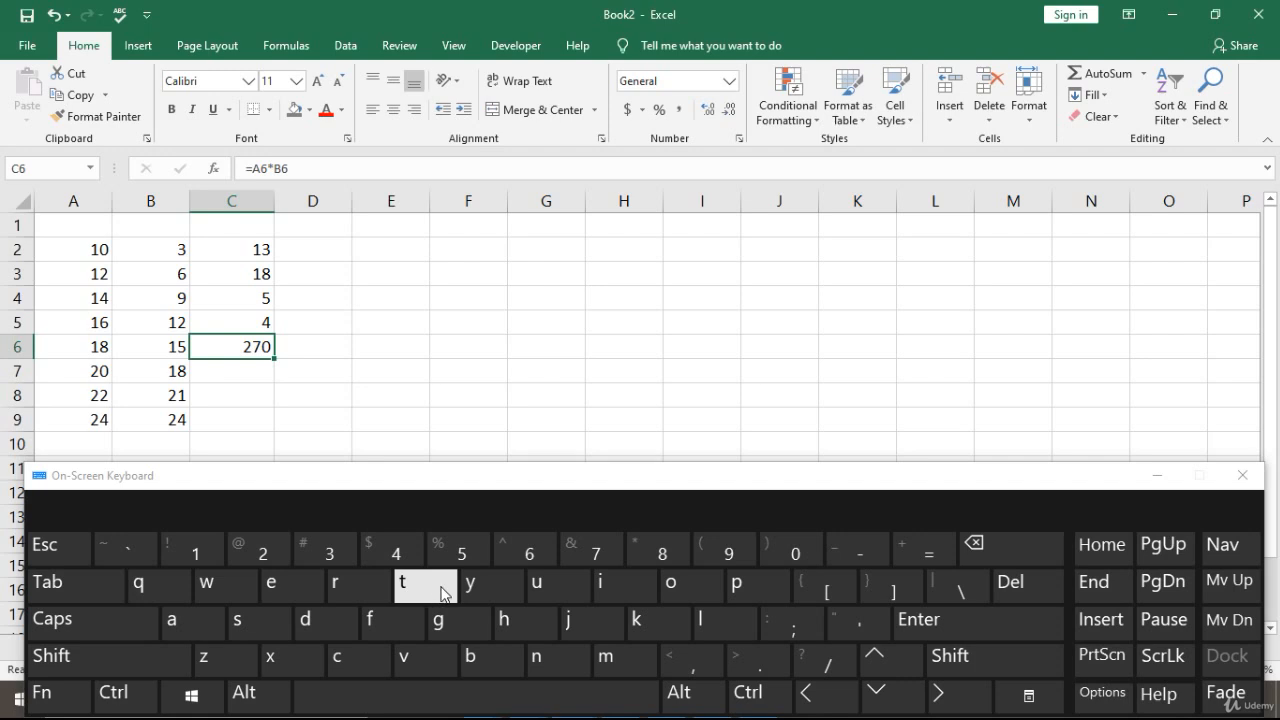
{"action": "key", "text": "F2"}
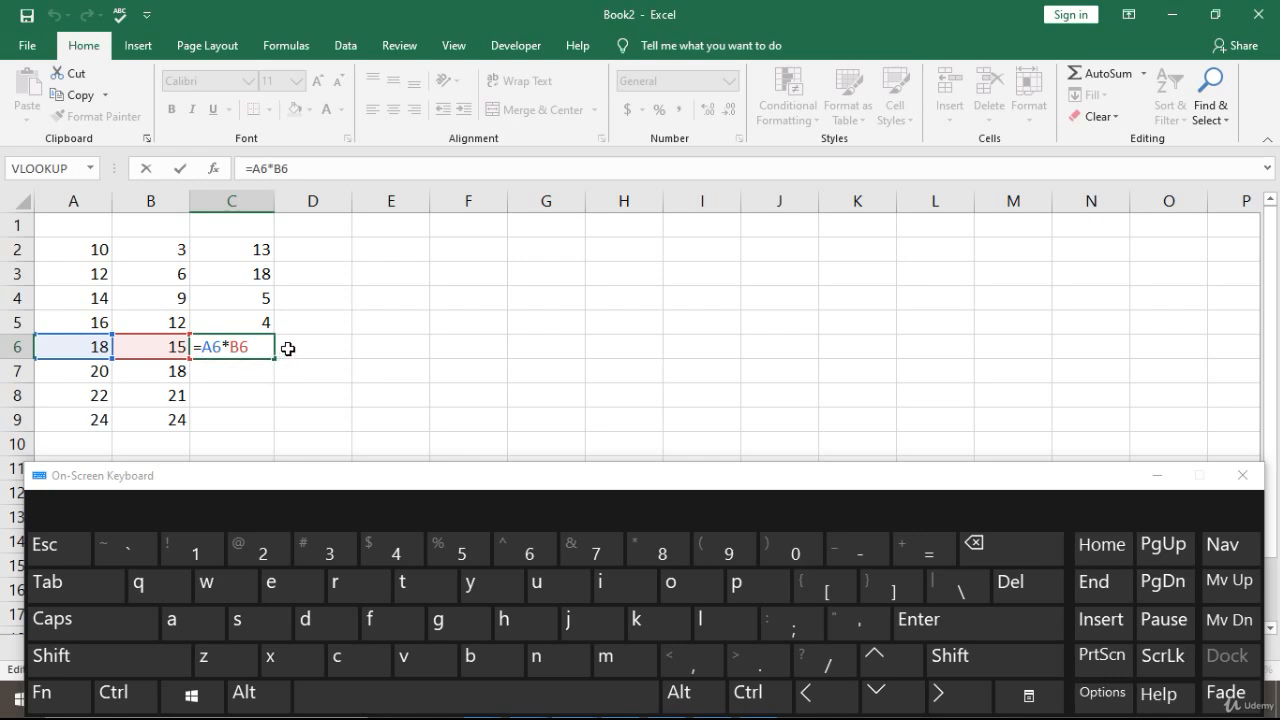
{"action": "left_click", "coordinate": [942, 633]}
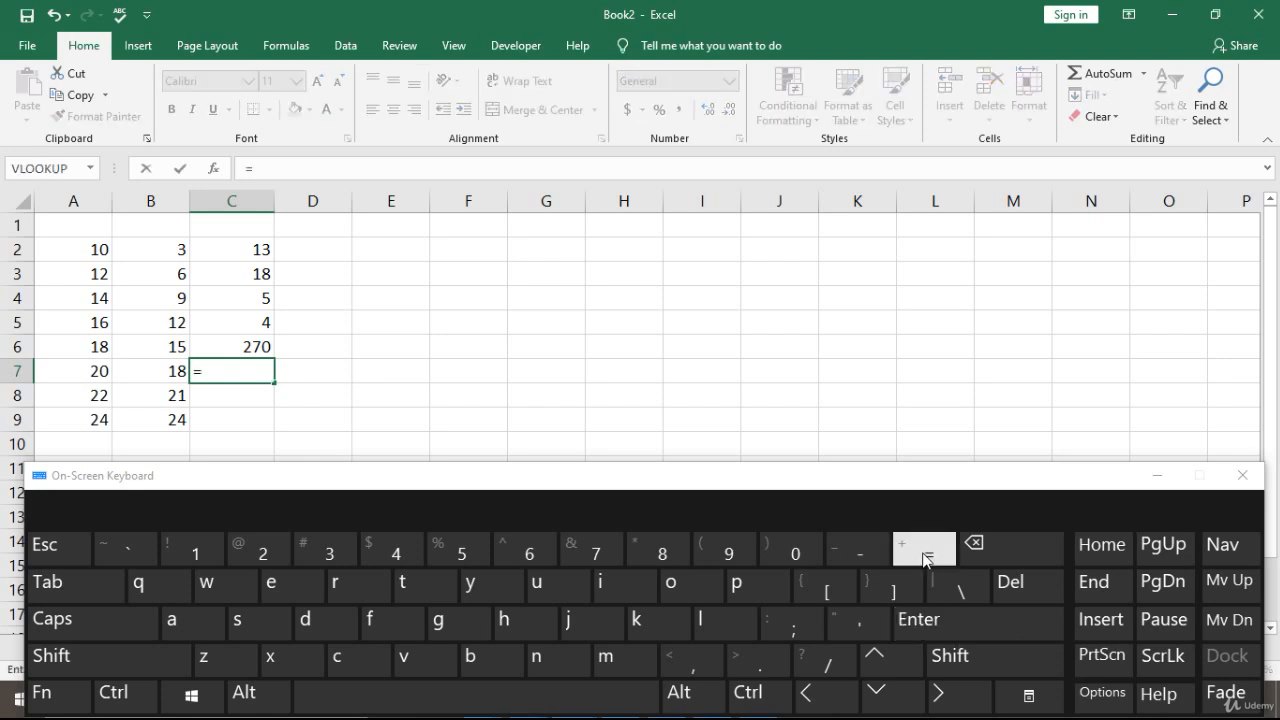
Enter a formula in cell C7 that multiplies the two values in row 7, =A7*B7.
{"action": "left_click", "coordinate": [806, 692]}
{"action": "left_click", "coordinate": [806, 692]}
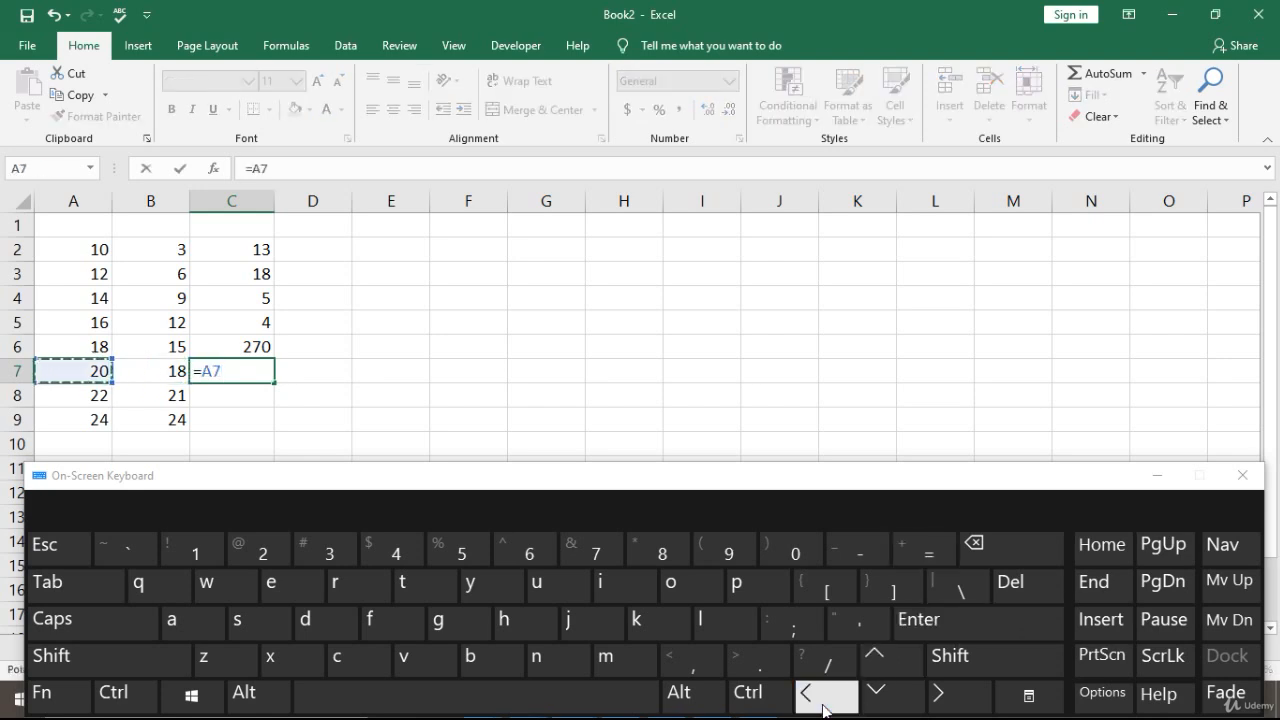
{"action": "left_click", "coordinate": [950, 665]}
{"action": "left_click", "coordinate": [641, 552]}
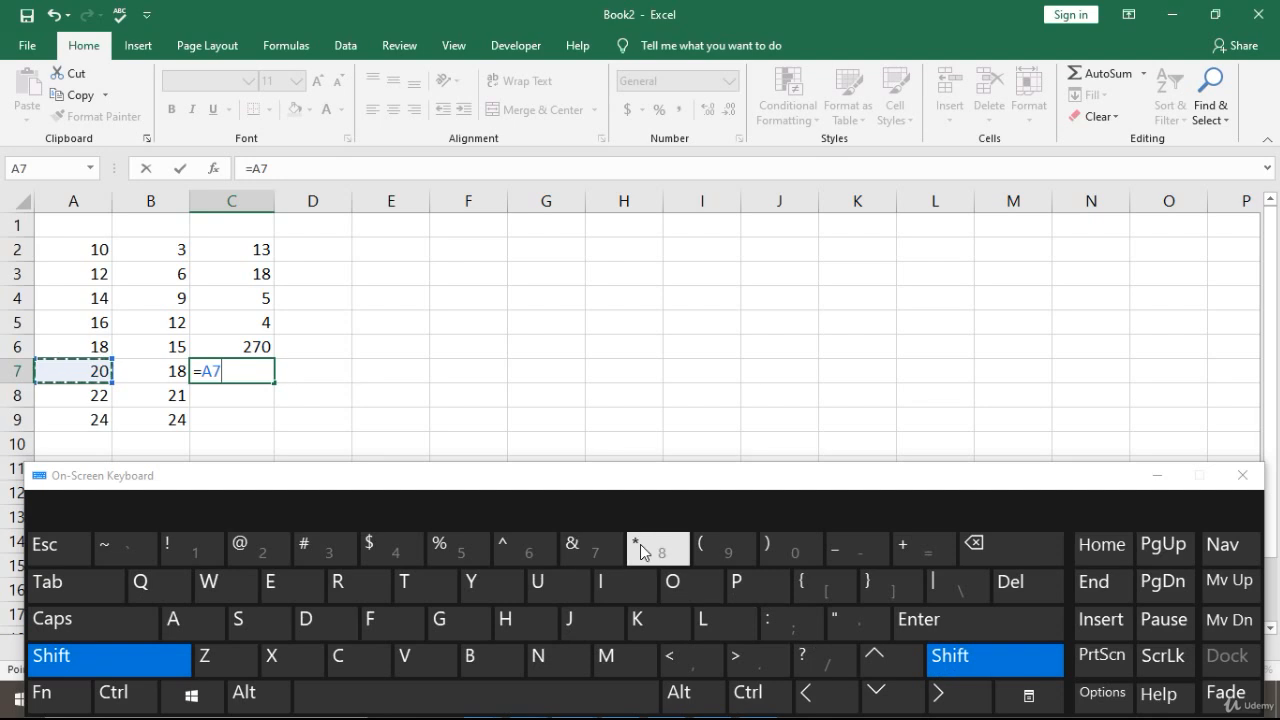
{"action": "left_click", "coordinate": [822, 694]}
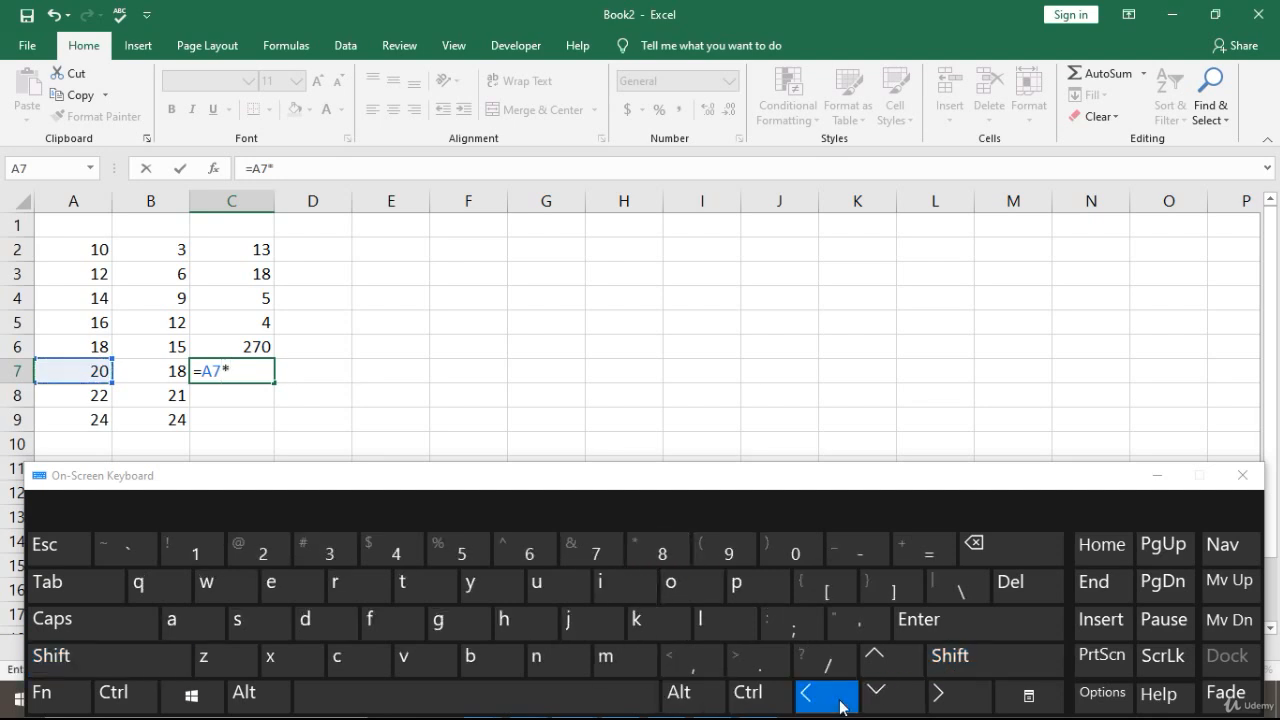
{"action": "left_click", "coordinate": [938, 631]}
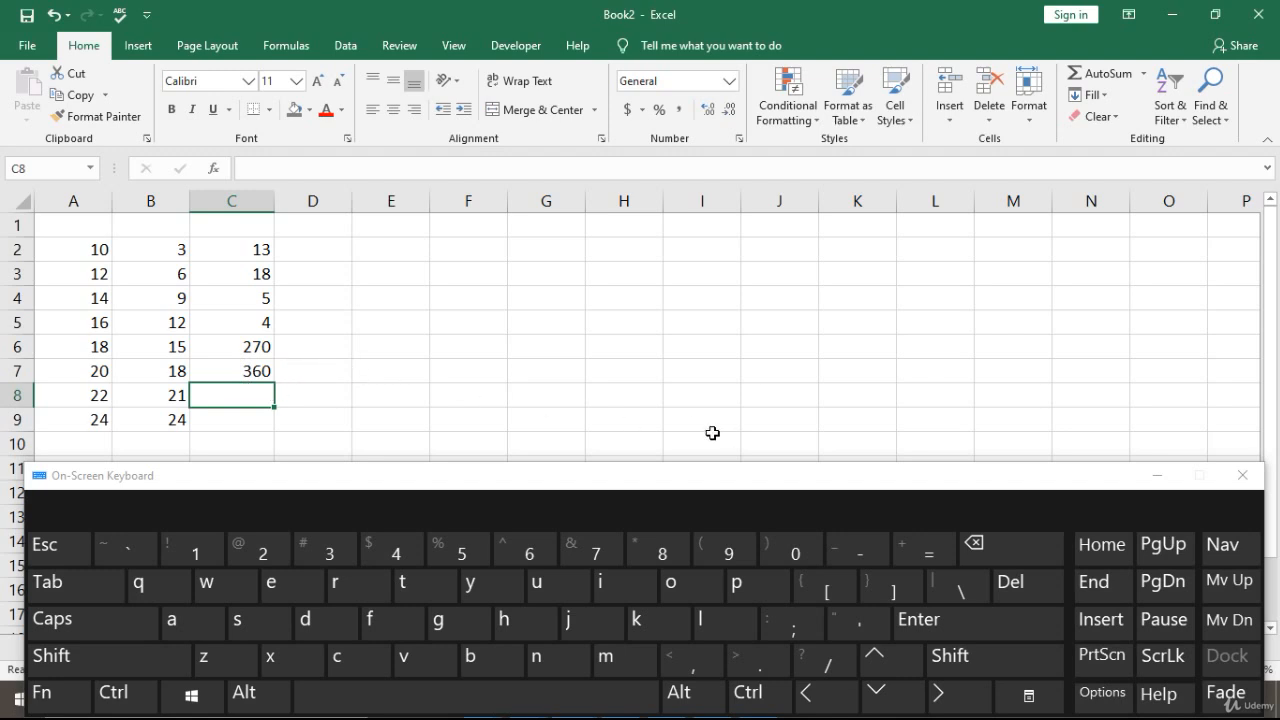
Enter a division formula in cell C8 that divides A8 by B8, =A8/B8.
{"action": "left_click", "coordinate": [929, 548]}
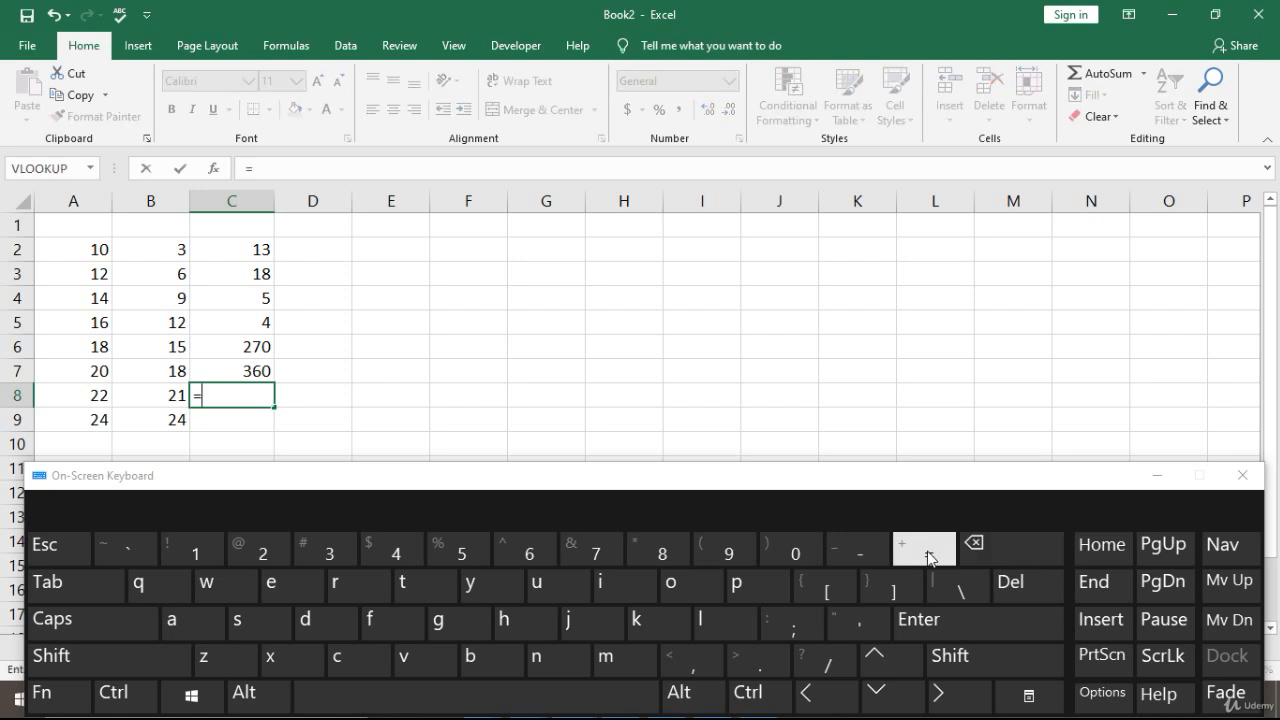
{"action": "left_click", "coordinate": [838, 700]}
{"action": "left_click", "coordinate": [838, 700]}
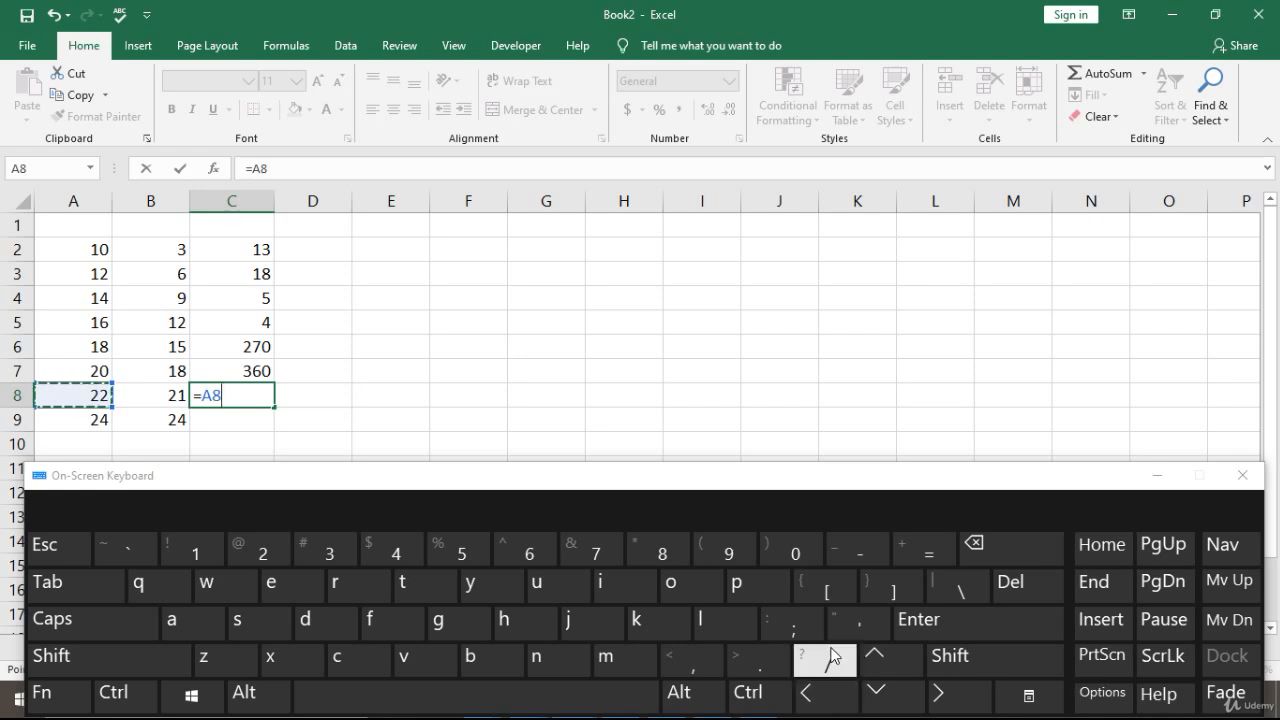
{"action": "left_click", "coordinate": [834, 660]}
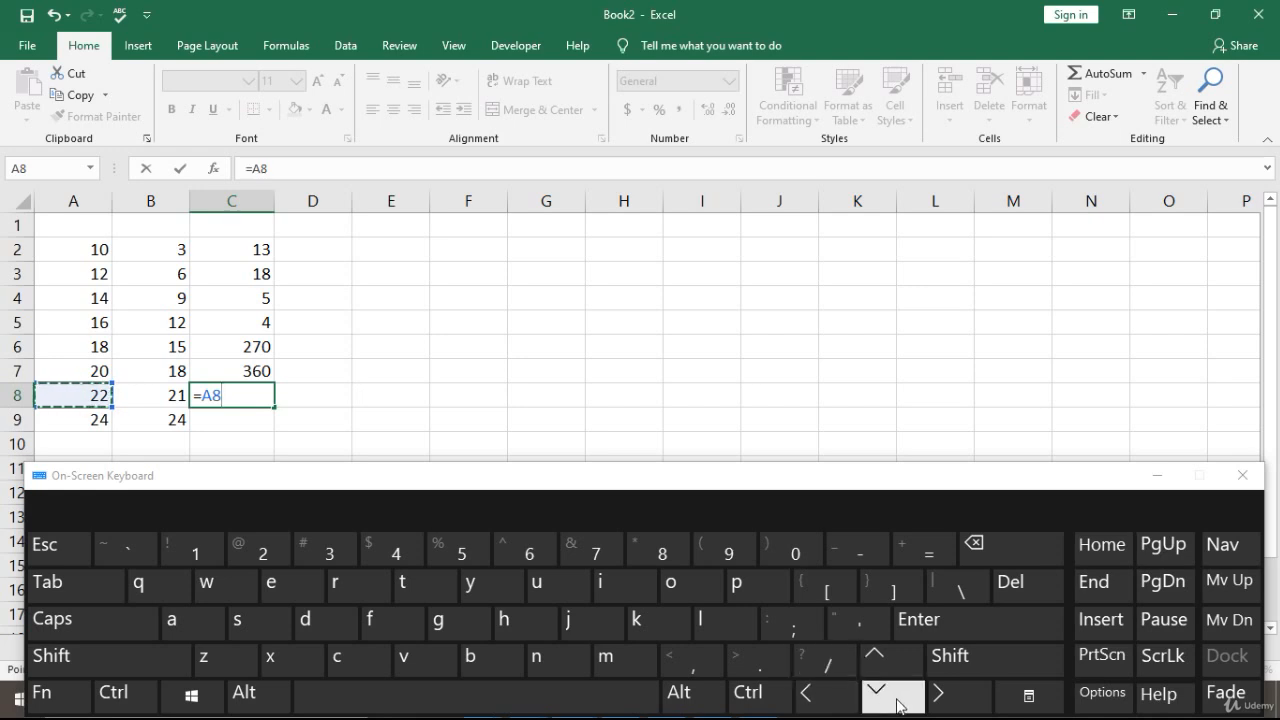
{"action": "left_click", "coordinate": [838, 697]}
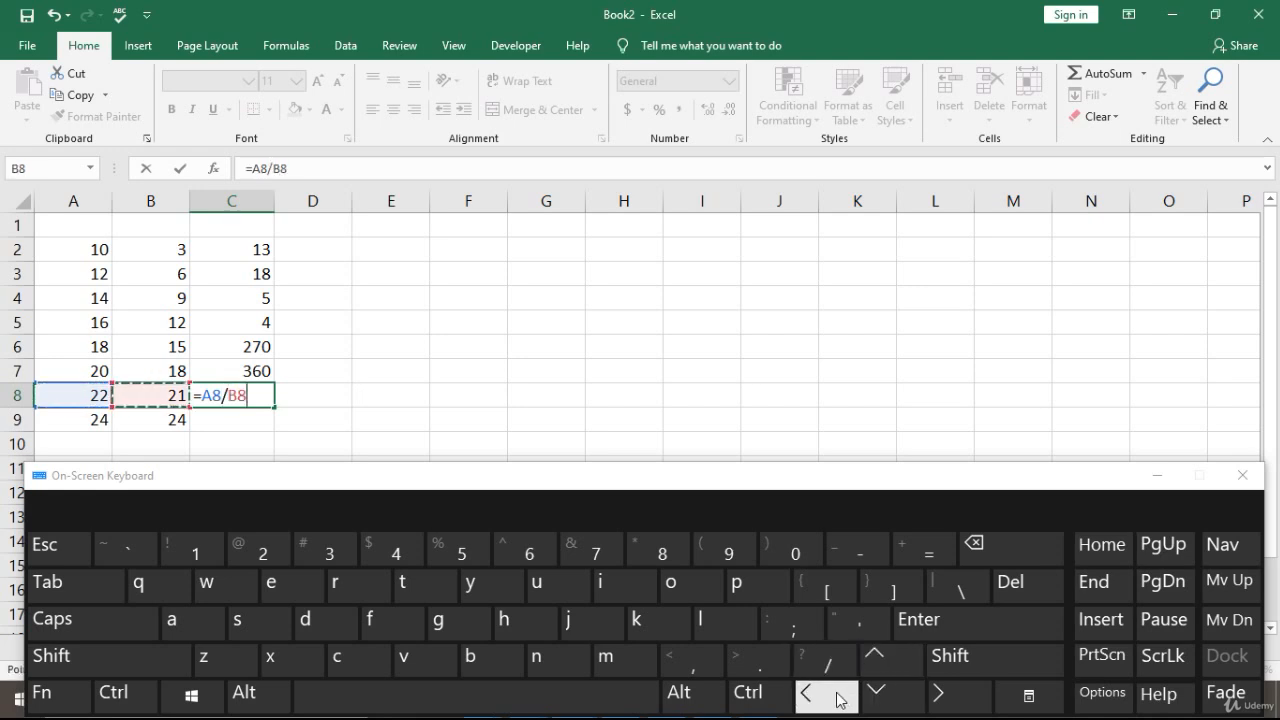
{"action": "left_click", "coordinate": [991, 636]}
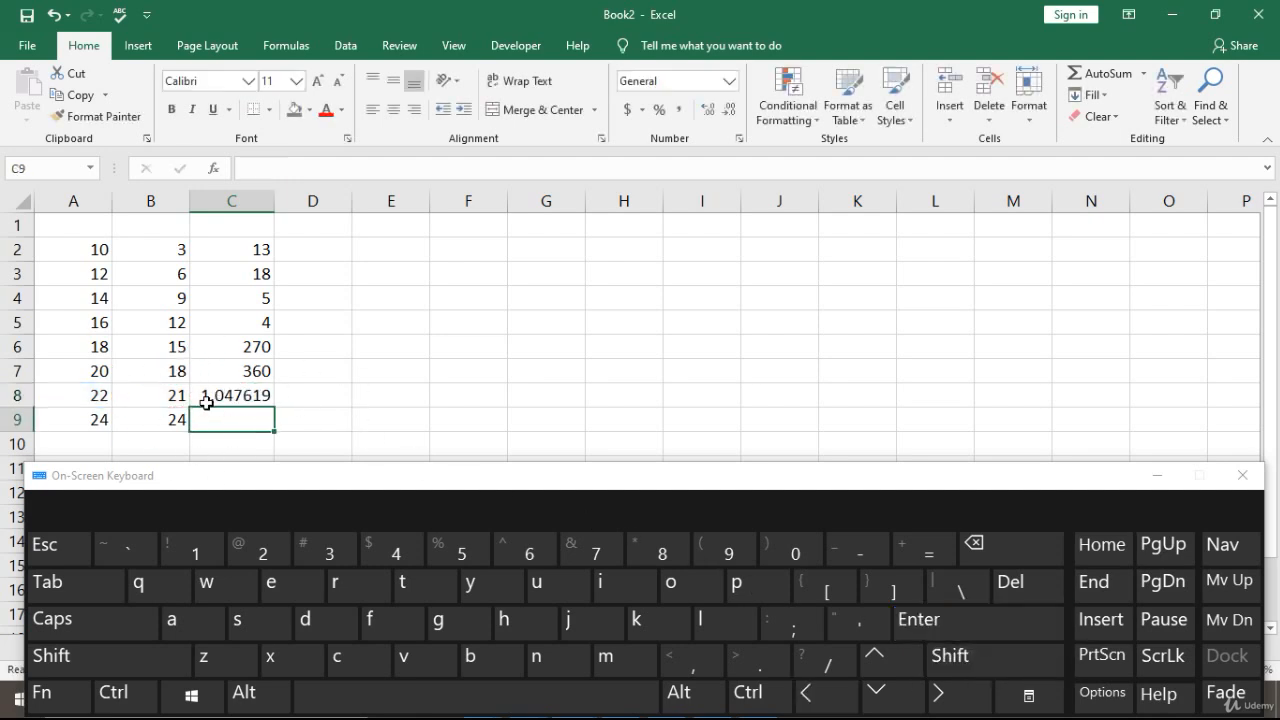
Open the division formula in cell C8 to examine its cell references and close it without changes.
{"action": "left_click", "coordinate": [258, 394]}
{"action": "double_click", "coordinate": [258, 394]}
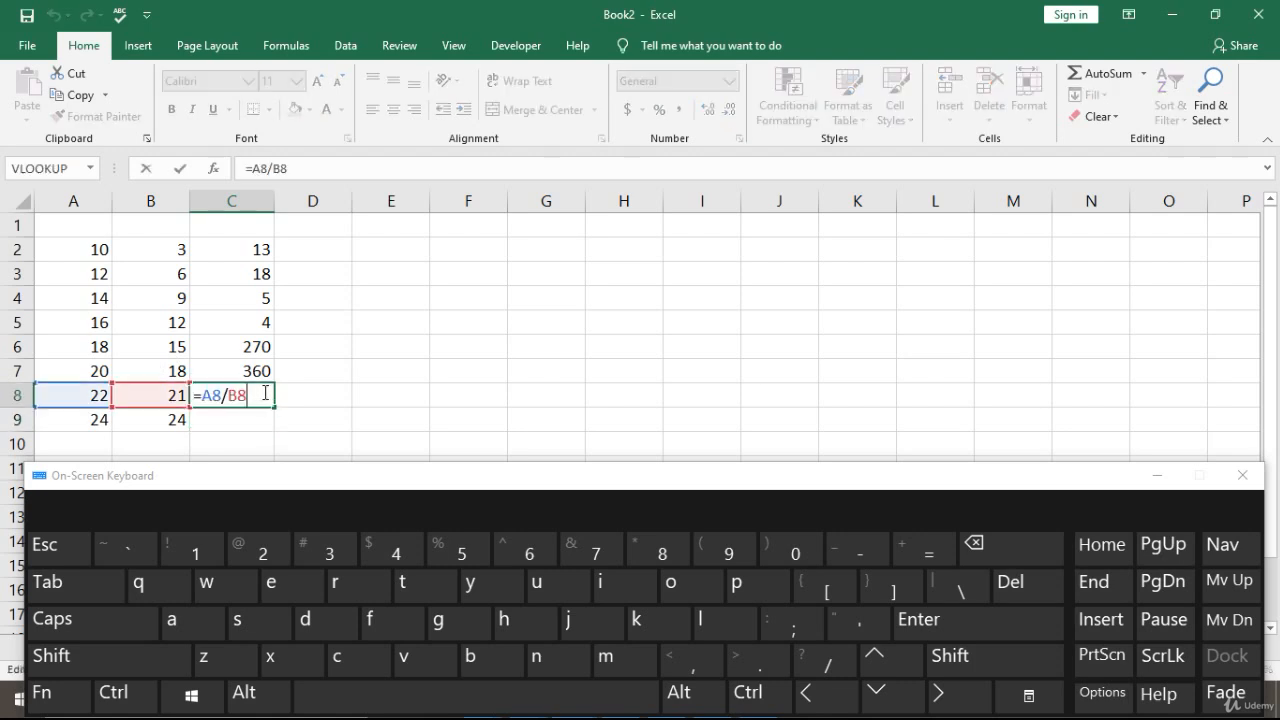
{"action": "left_click", "coordinate": [978, 628]}
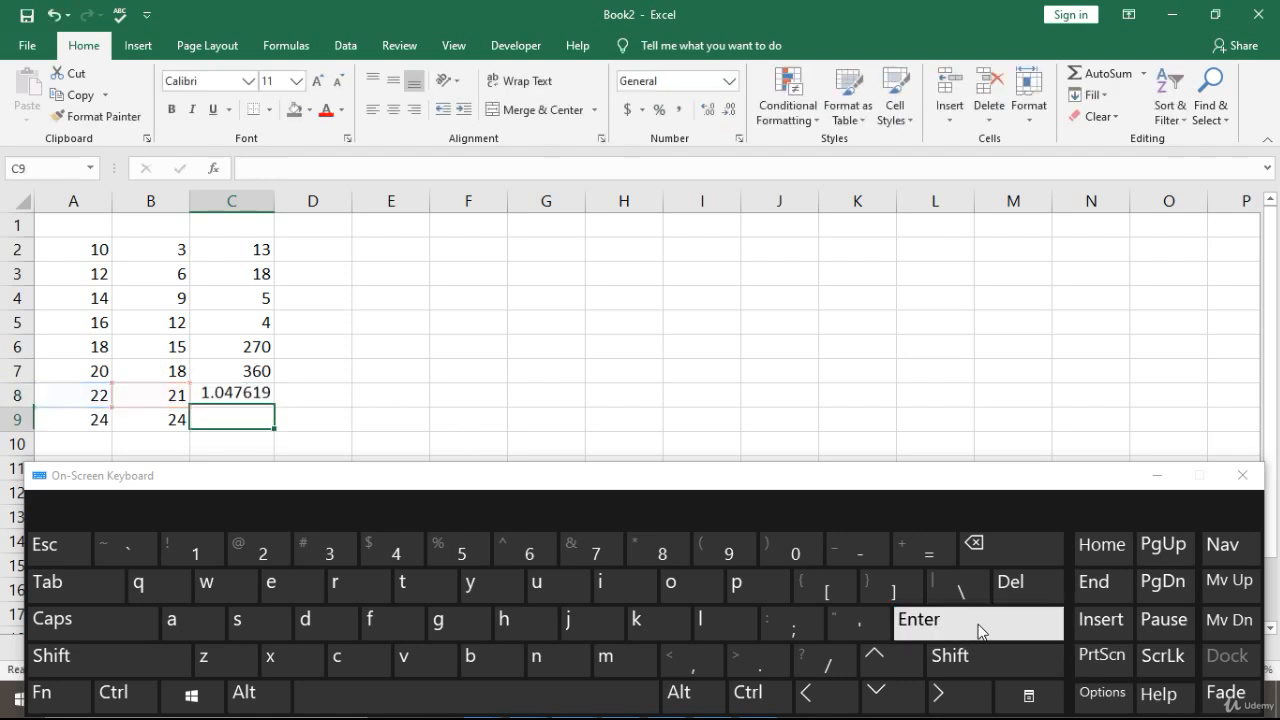
Reduce the decimals of the division result in cell C8 to three decimal places.
{"action": "left_click", "coordinate": [256, 395]}
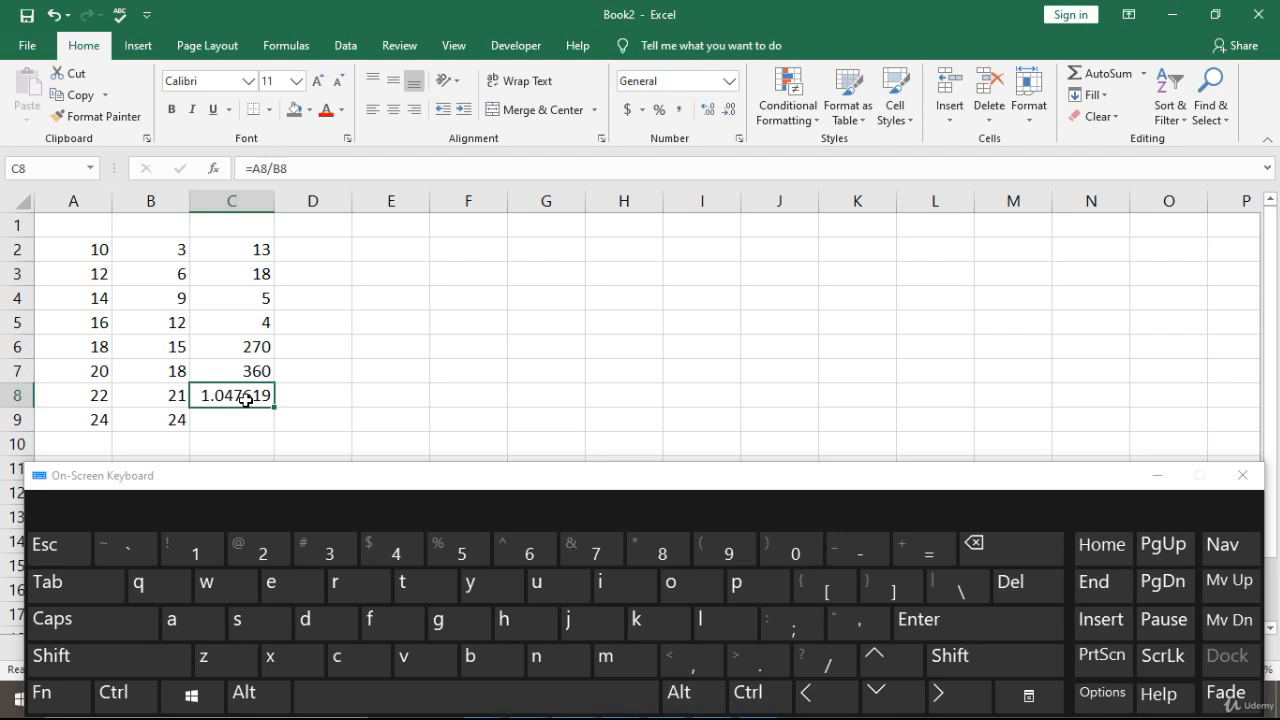
{"action": "left_click", "coordinate": [731, 112]}
{"action": "left_click", "coordinate": [731, 112]}
{"action": "left_click", "coordinate": [731, 112]}
{"action": "left_click", "coordinate": [731, 112]}
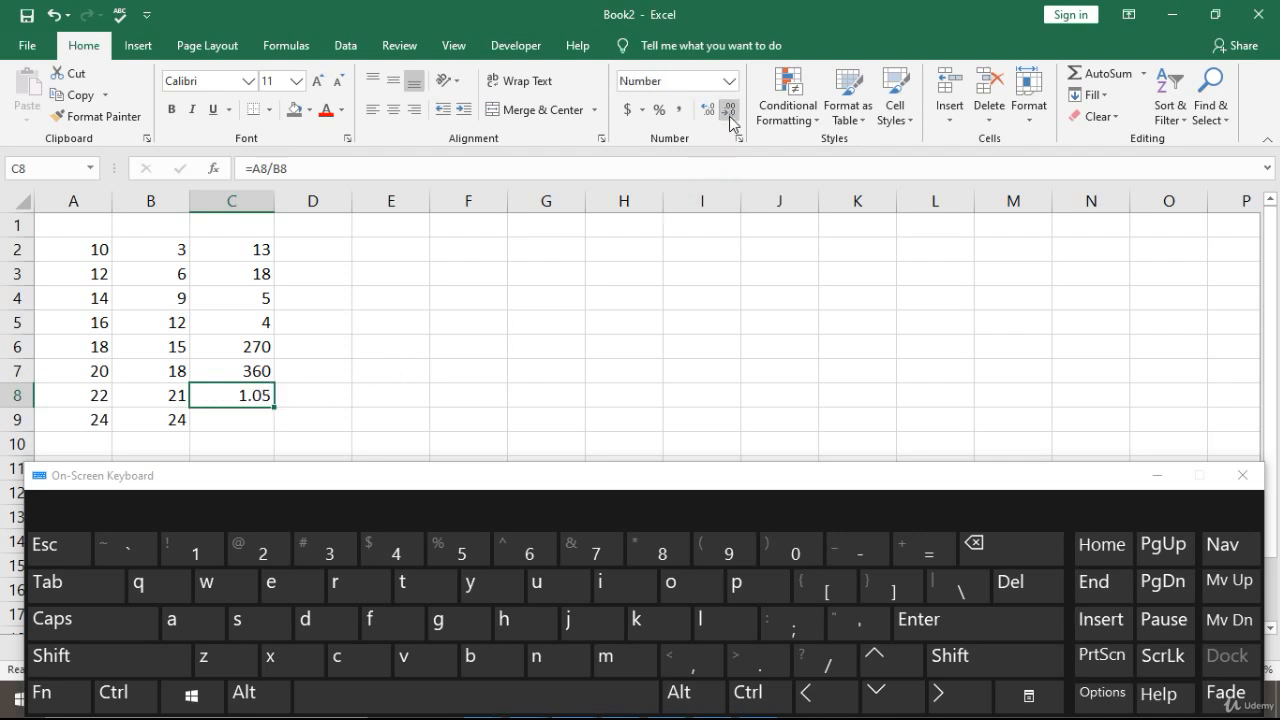
{"action": "left_click", "coordinate": [706, 112]}
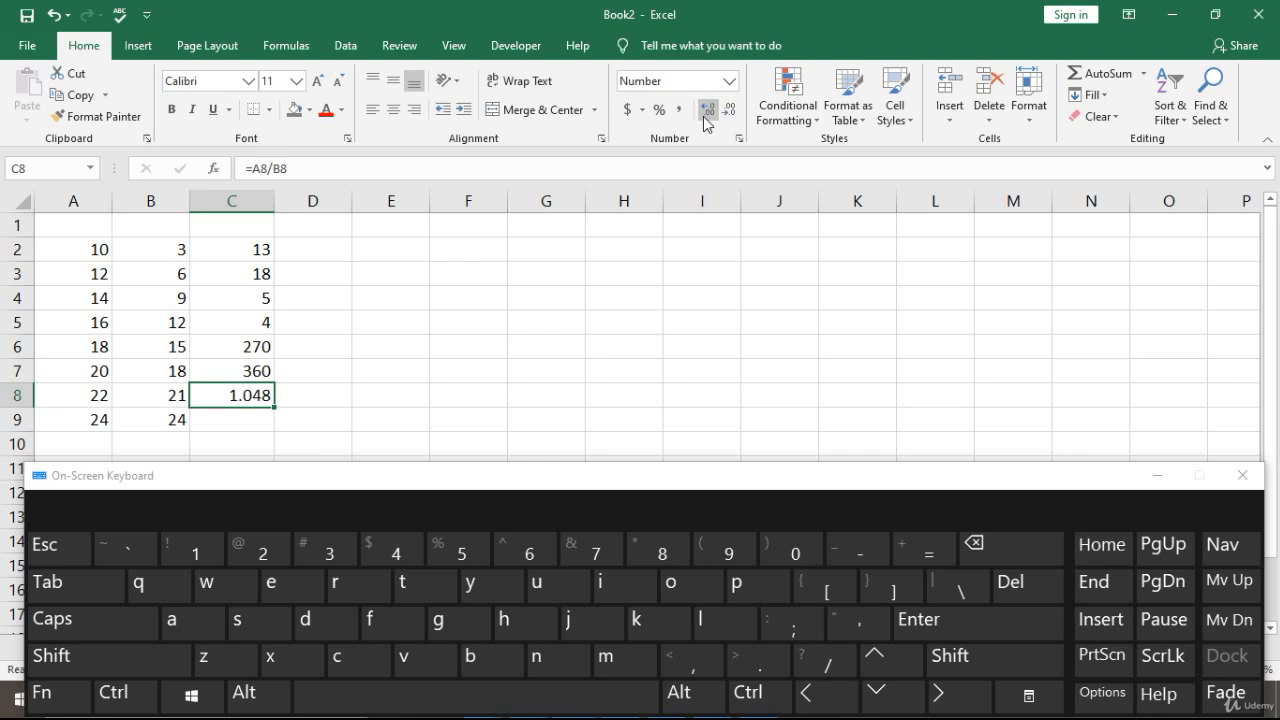
Enter a formula in cell C9 that divides A9 by B9, =A9/B9.
{"action": "left_click", "coordinate": [245, 423]}
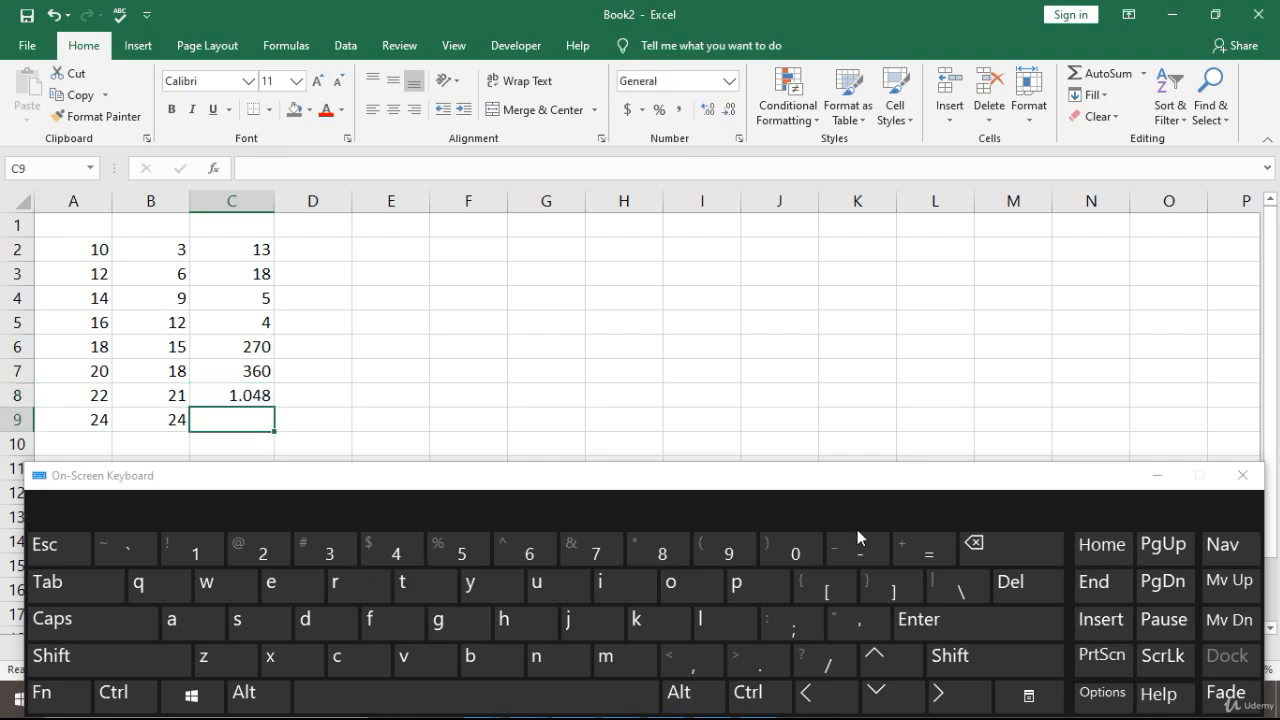
{"action": "left_click", "coordinate": [922, 548]}
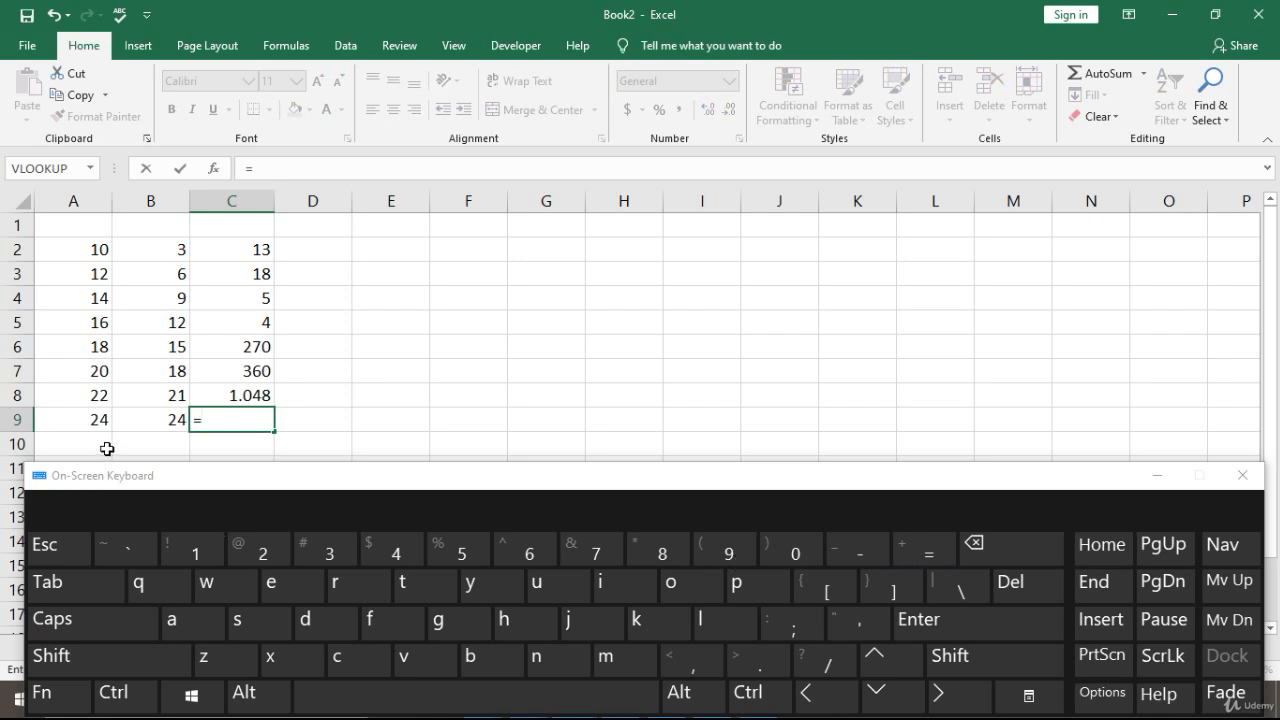
{"action": "left_click", "coordinate": [810, 695]}
{"action": "left_click", "coordinate": [810, 695]}
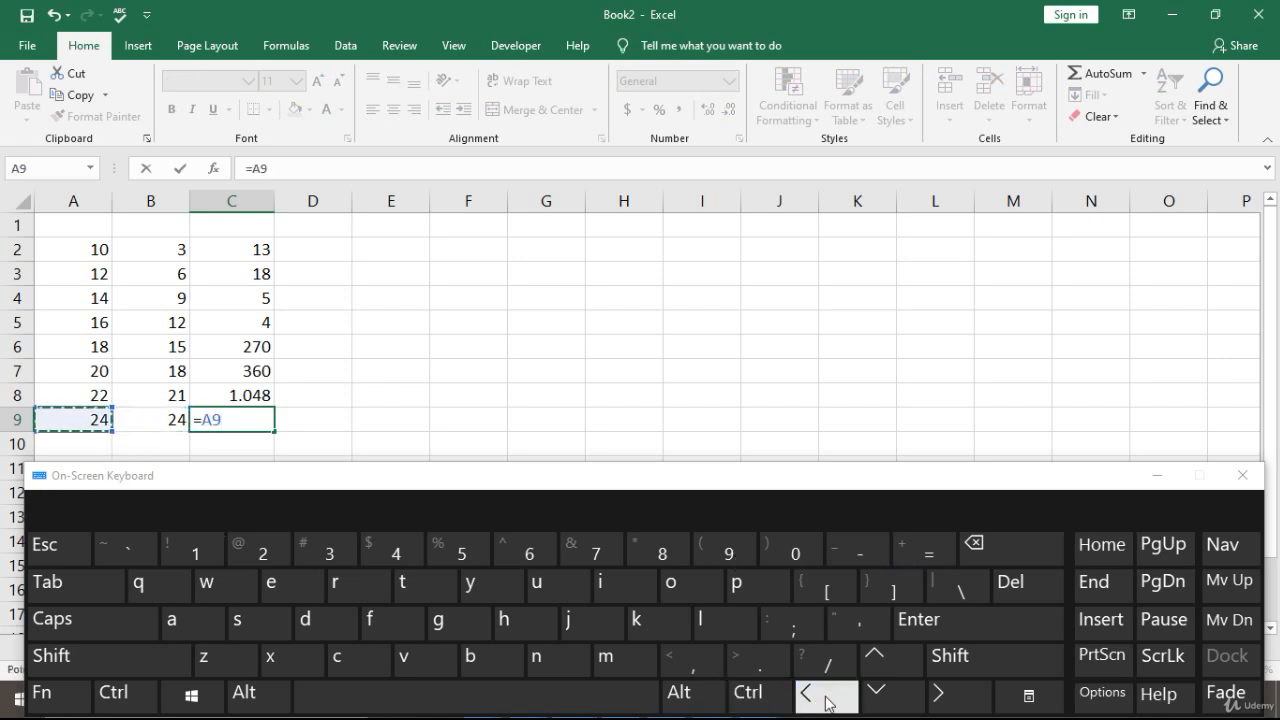
{"action": "left_click", "coordinate": [826, 663]}
{"action": "left_click", "coordinate": [826, 694]}
{"action": "left_click", "coordinate": [940, 628]}
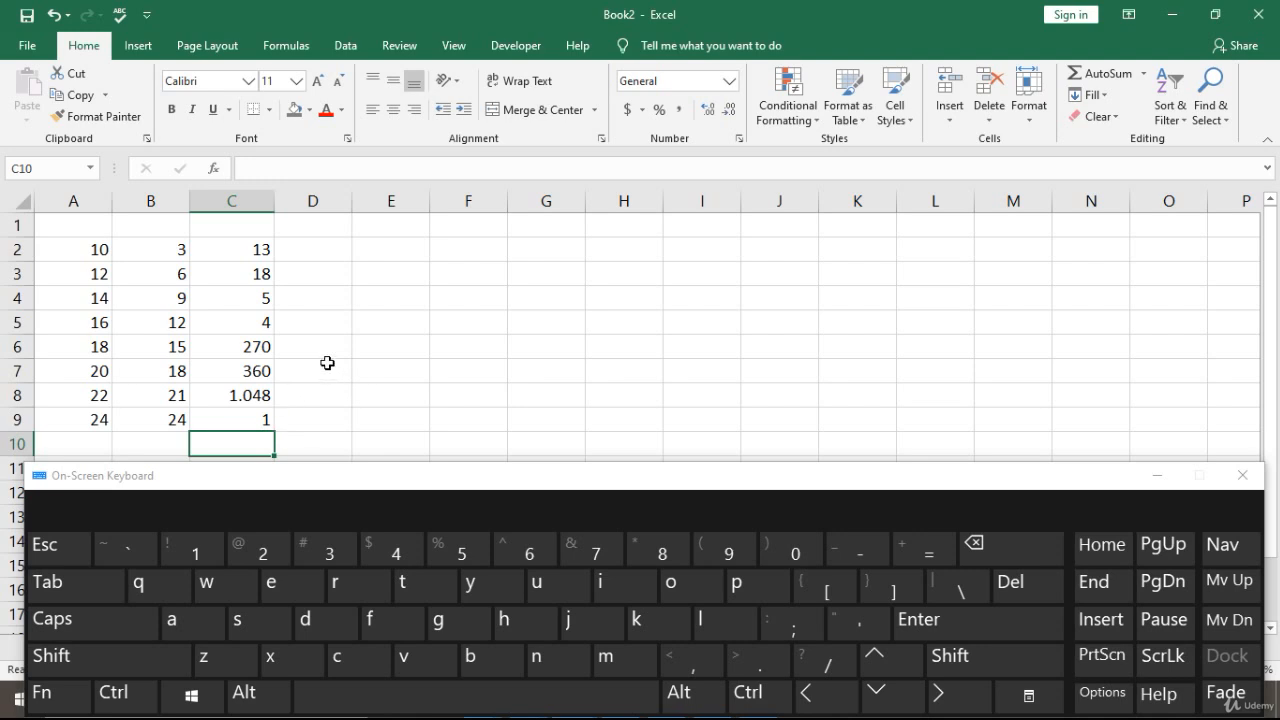
Total the values of column A in cell A10 with AutoSum, =SUM(A2:A9).
{"action": "scroll", "coordinate": [327, 363], "scroll_direction": "down", "scroll_amount": 1}
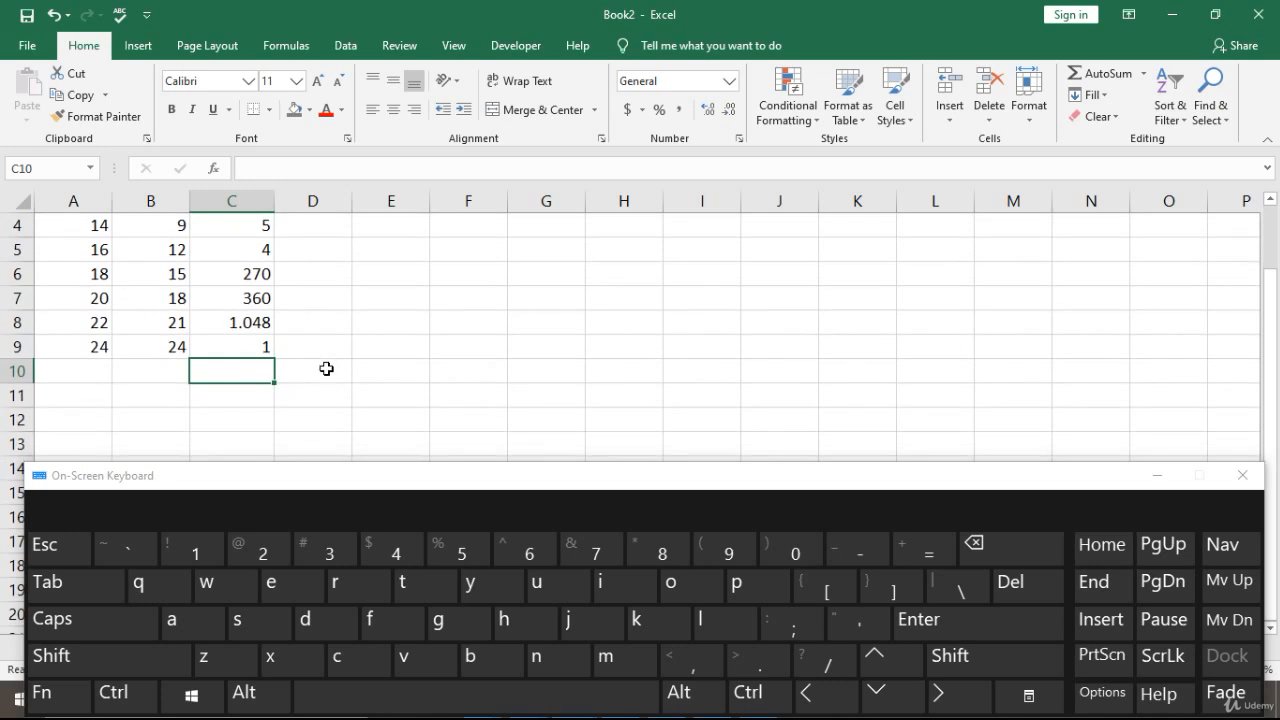
{"action": "scroll", "coordinate": [327, 369], "scroll_direction": "up", "scroll_amount": 1}
{"action": "left_click", "coordinate": [100, 442]}
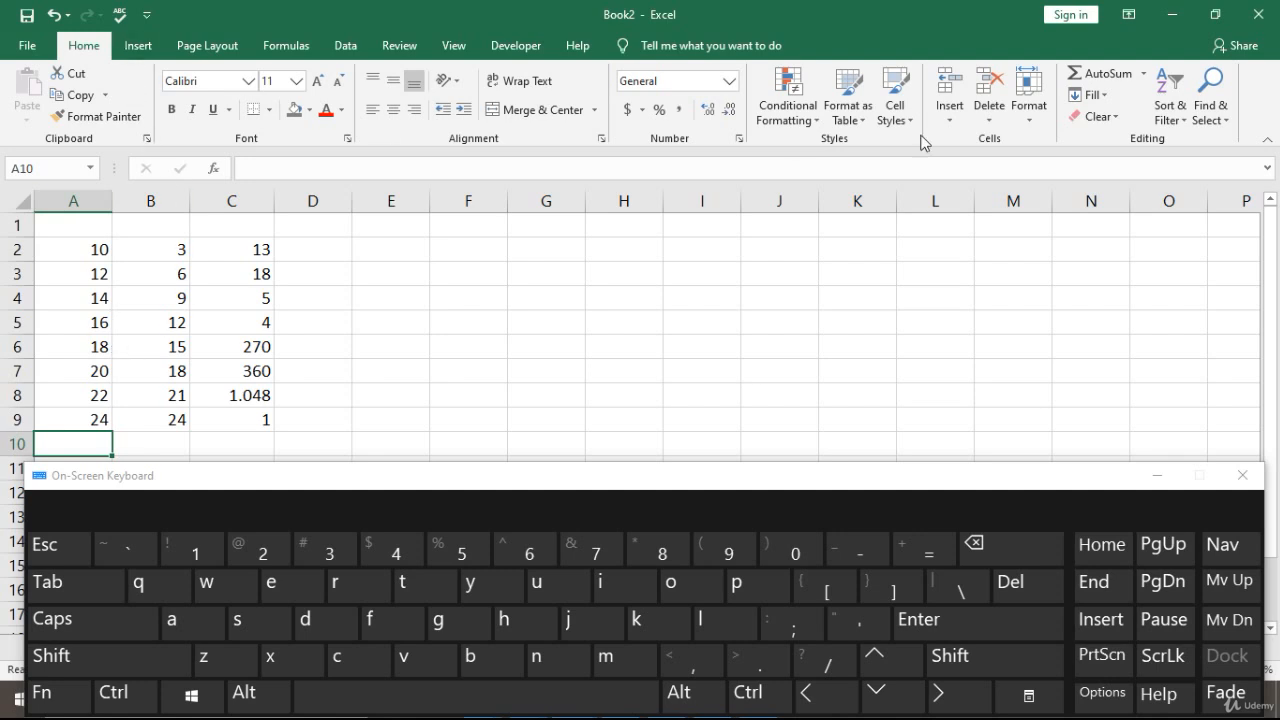
{"action": "left_click", "coordinate": [1108, 74]}
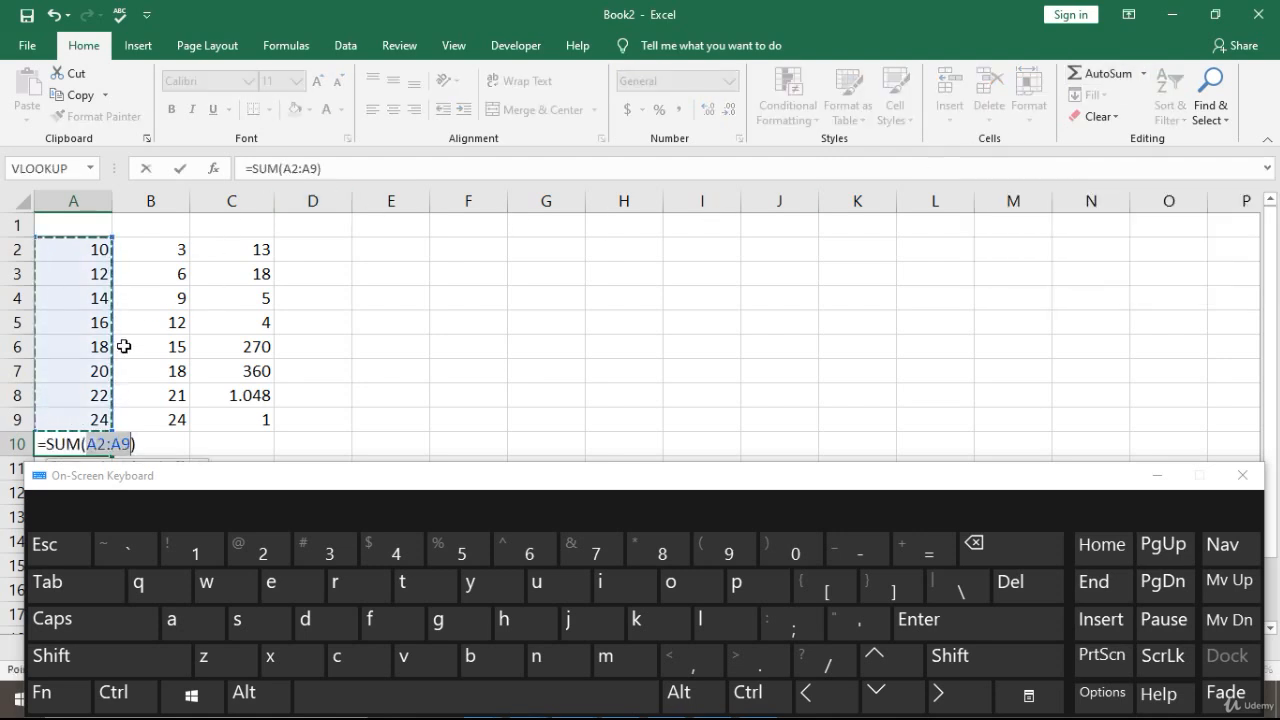
{"action": "left_click", "coordinate": [975, 625]}
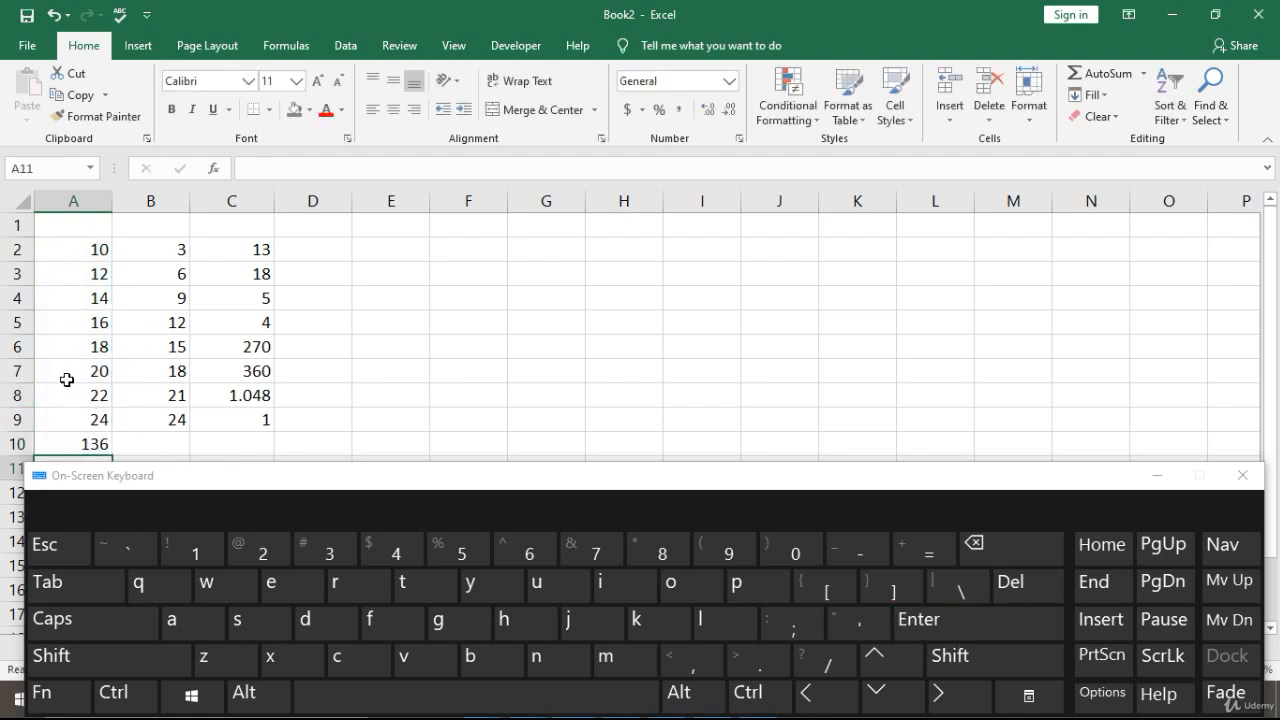
Count the numbers of column B in cell B10 with the Count Numbers function, =COUNT(B2:B9).
{"action": "left_click", "coordinate": [136, 443]}
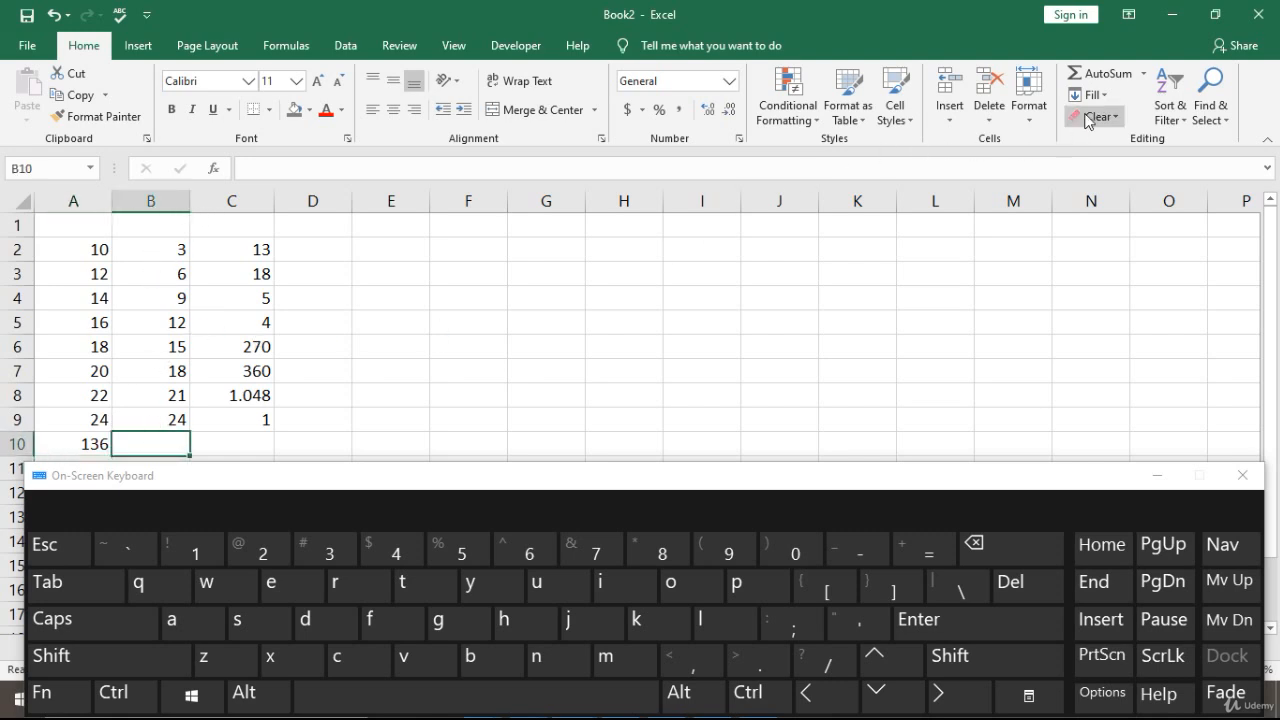
{"action": "left_click", "coordinate": [1146, 78]}
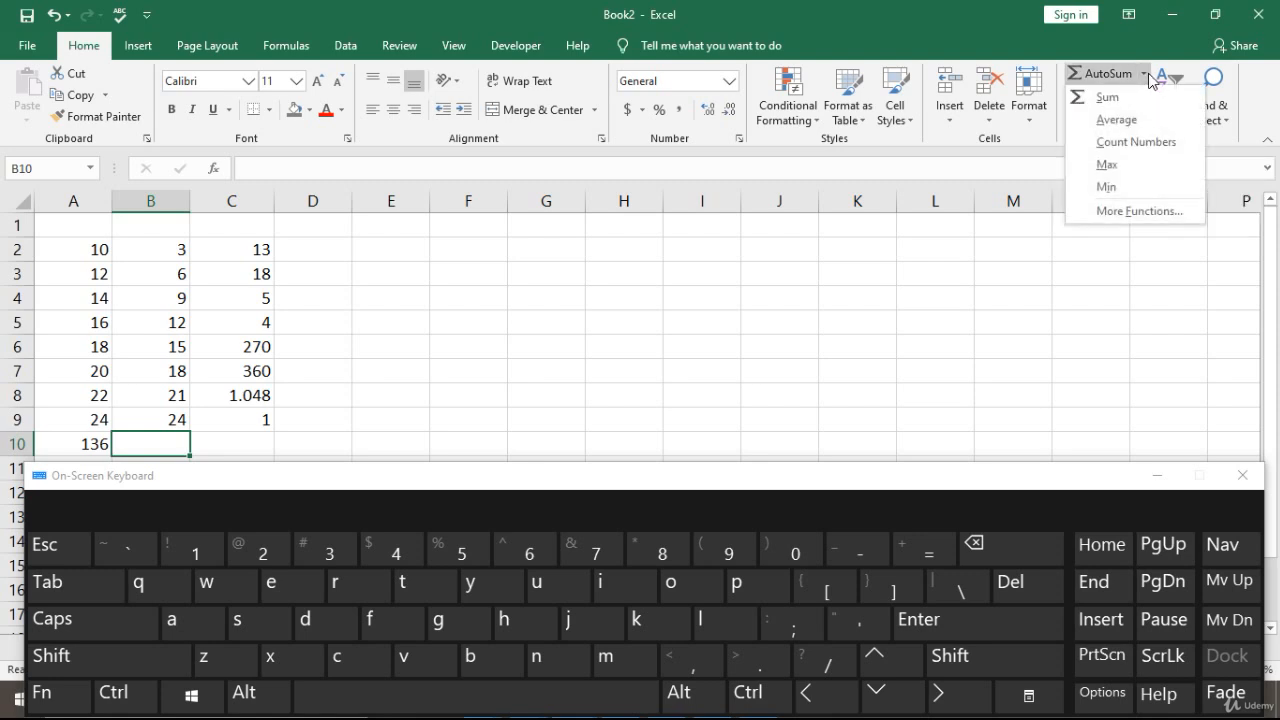
{"action": "left_click", "coordinate": [1136, 143]}
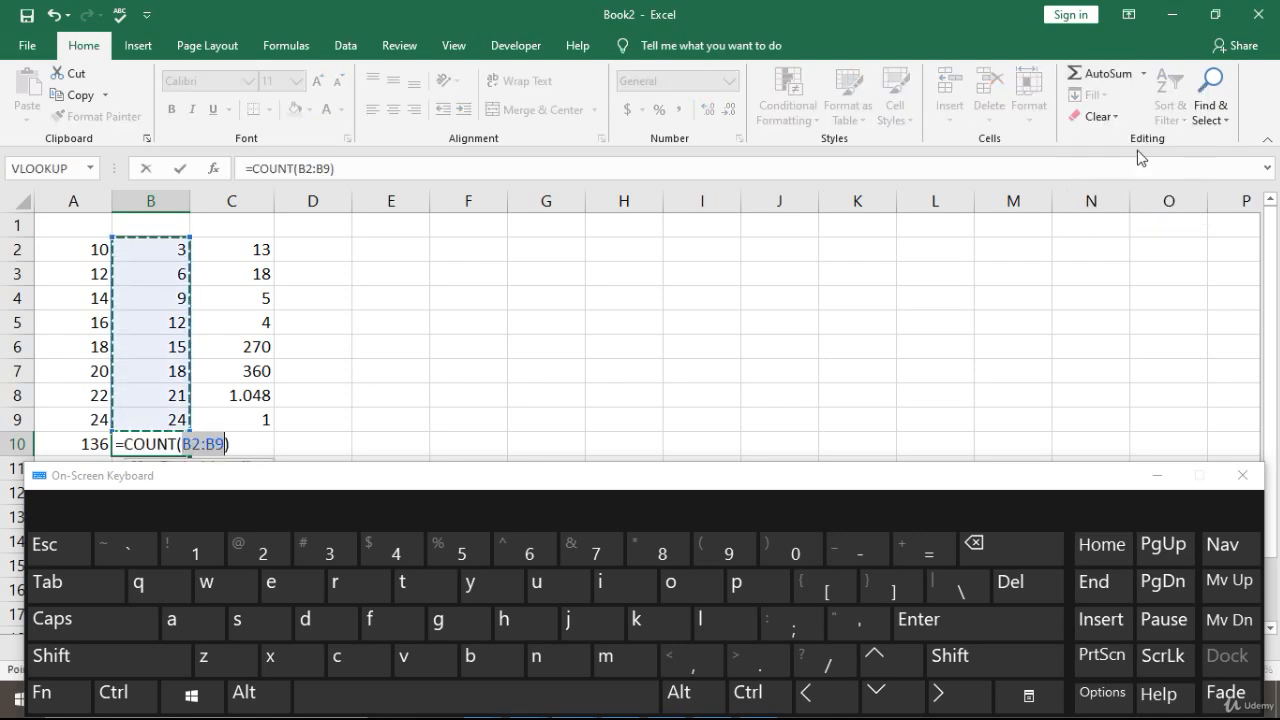
{"action": "left_click", "coordinate": [1143, 73]}
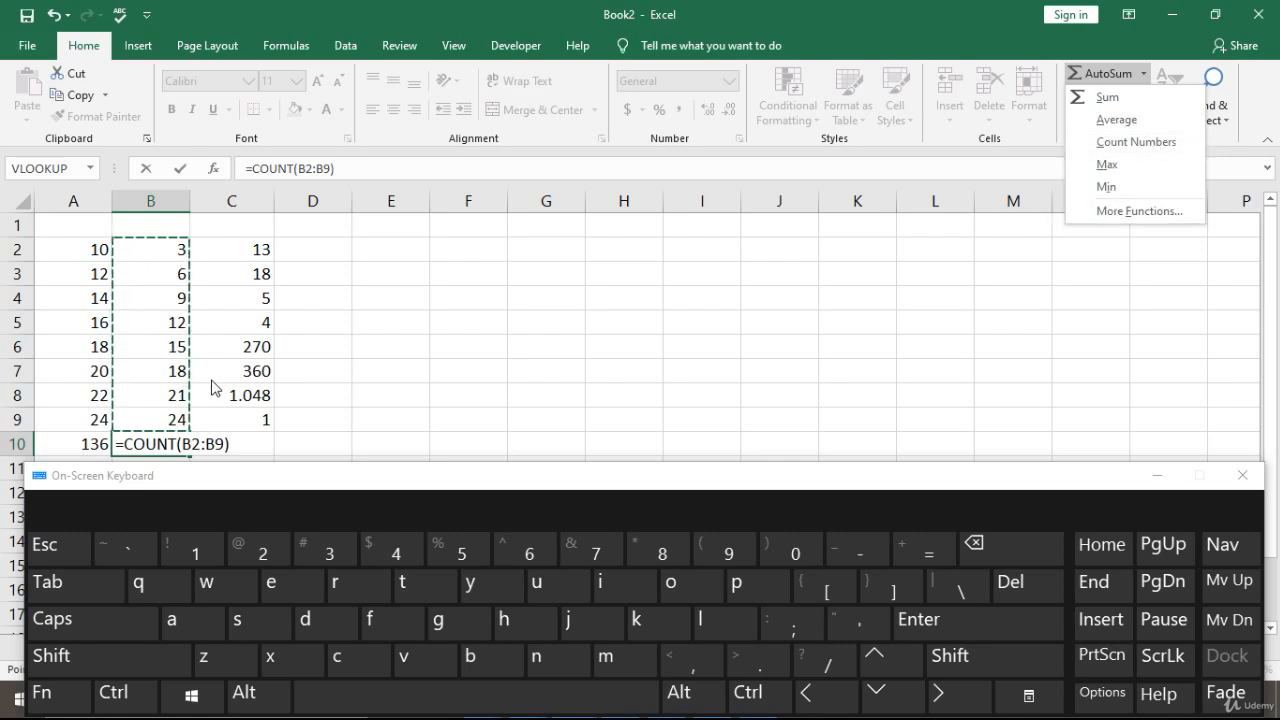
{"action": "left_click", "coordinate": [946, 634]}
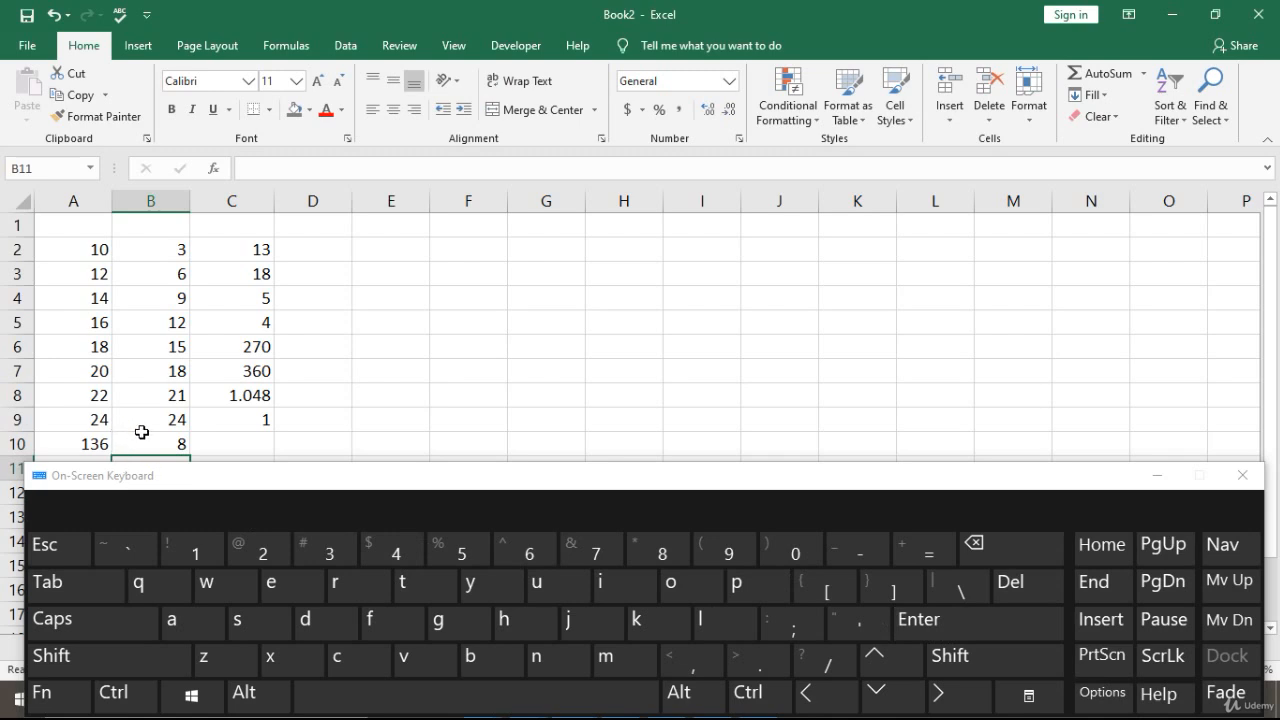
Replace the count in cell B10 with the average of column B's values, =AVERAGE(B2:B9).
{"action": "left_click", "coordinate": [180, 440]}
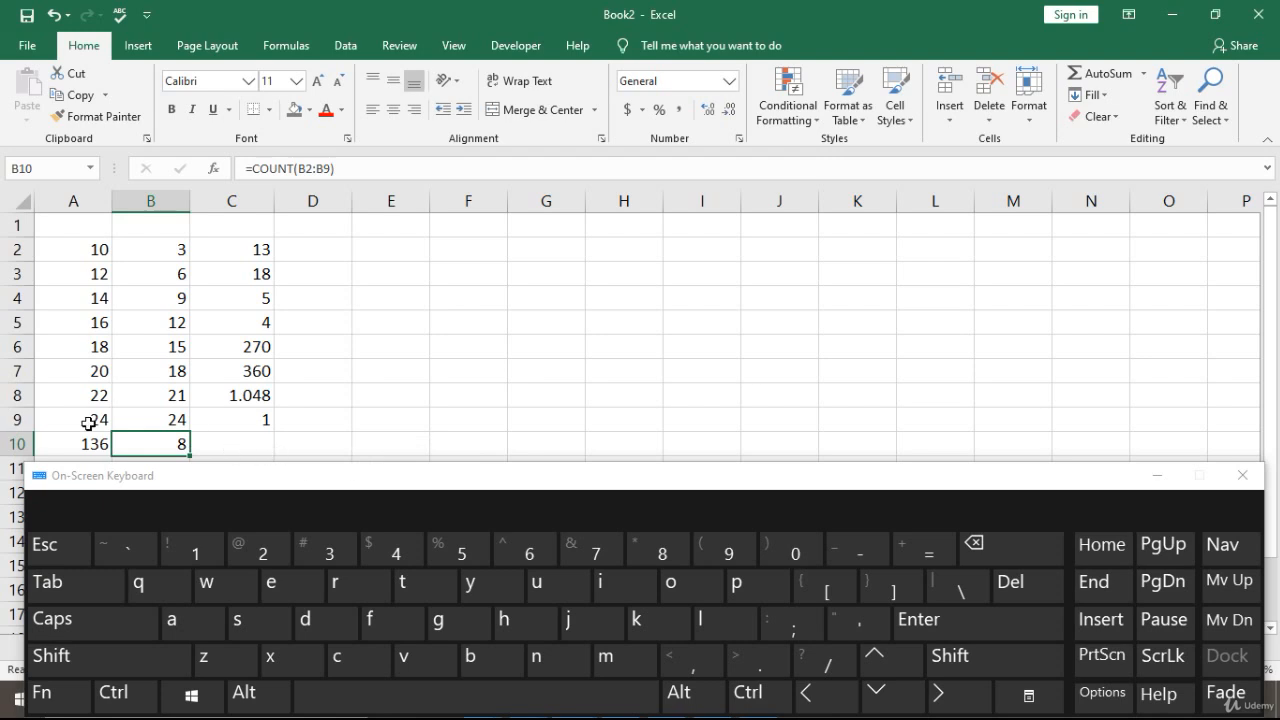
{"action": "left_click", "coordinate": [1034, 595]}
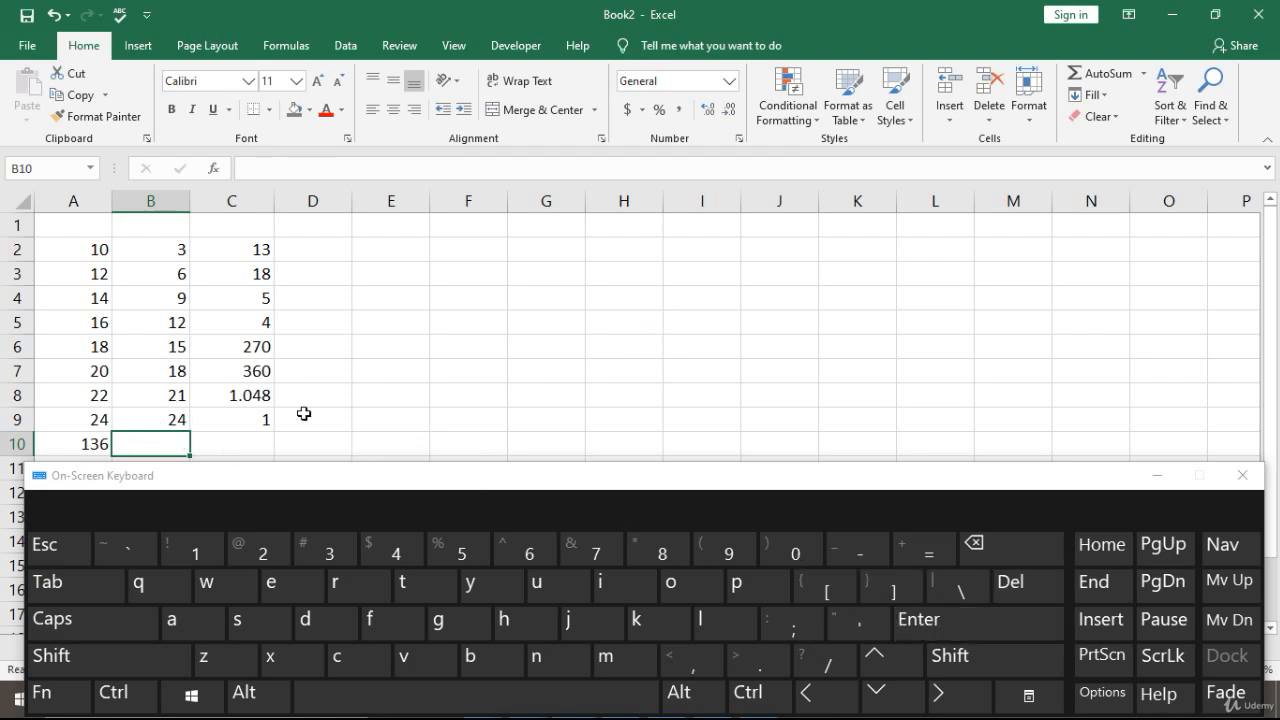
{"action": "left_click", "coordinate": [1144, 74]}
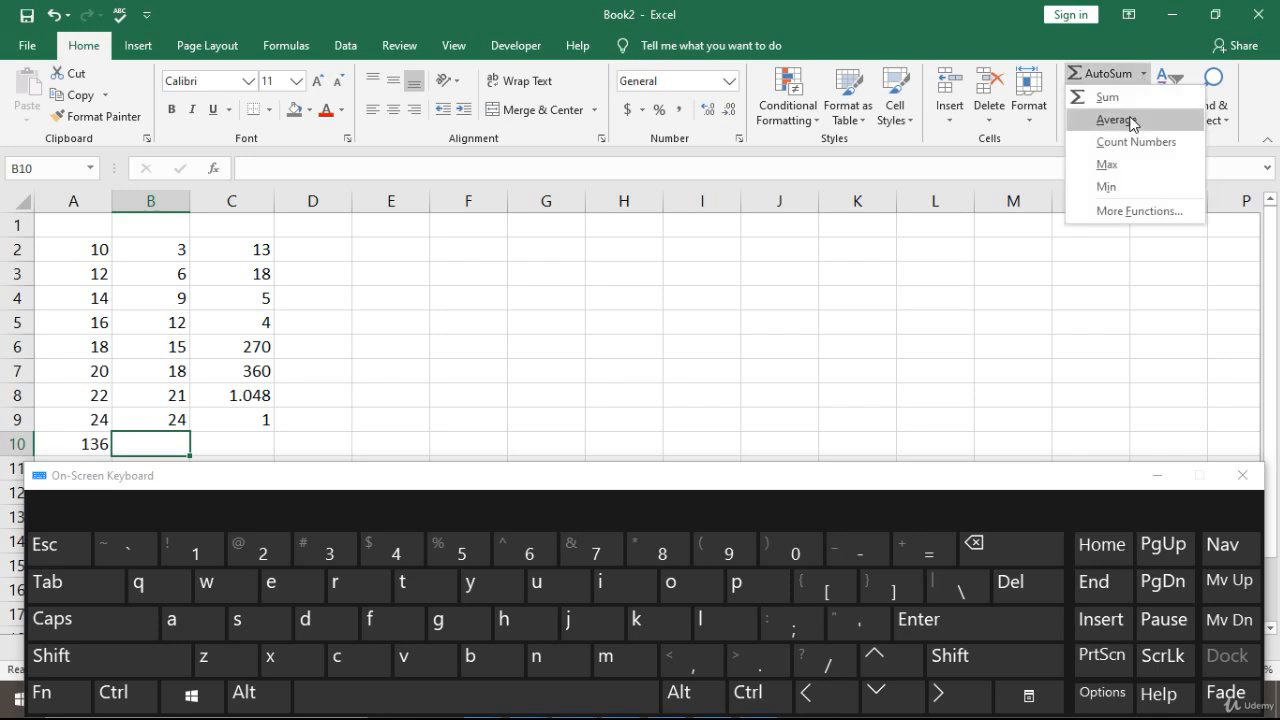
{"action": "left_click", "coordinate": [1133, 121]}
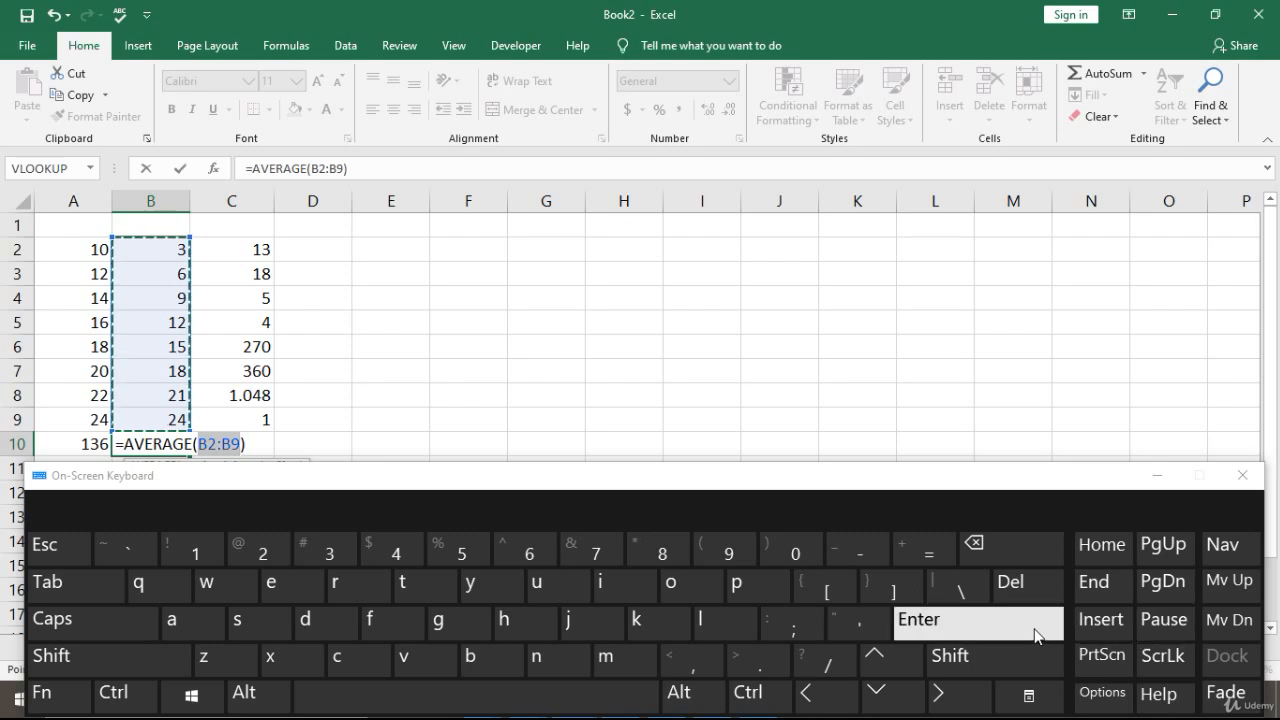
{"action": "left_click", "coordinate": [925, 622]}
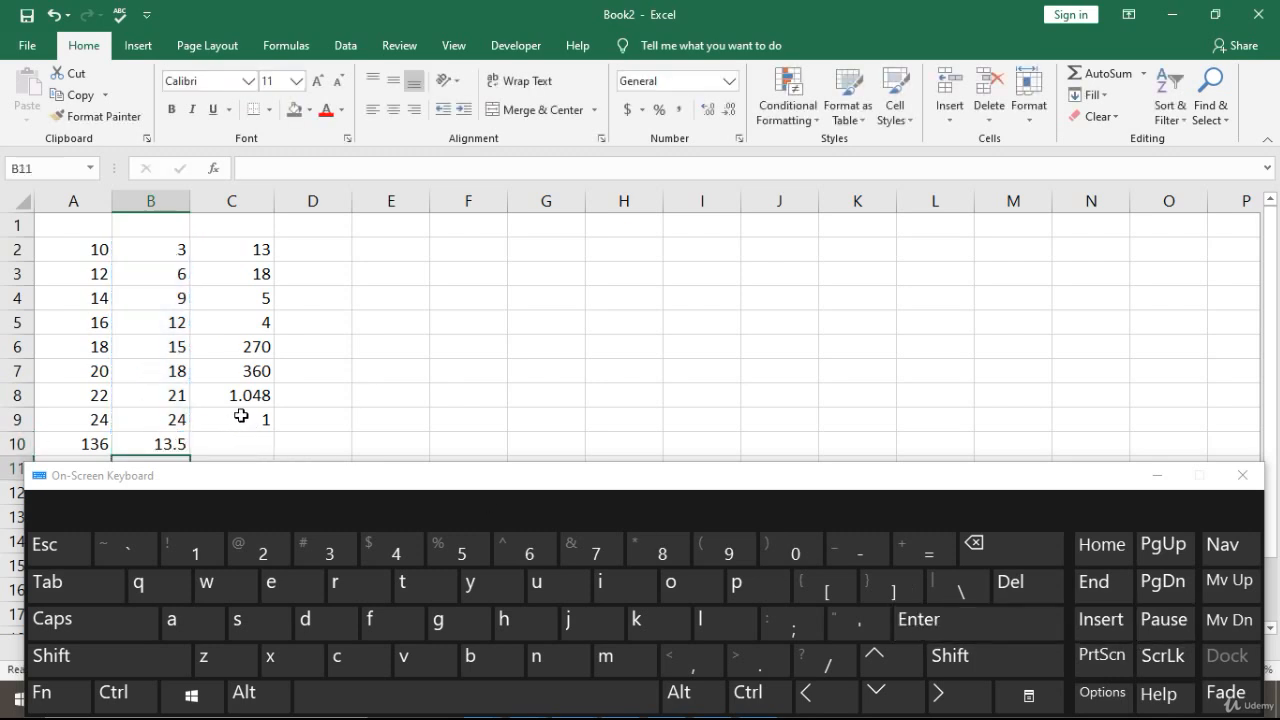